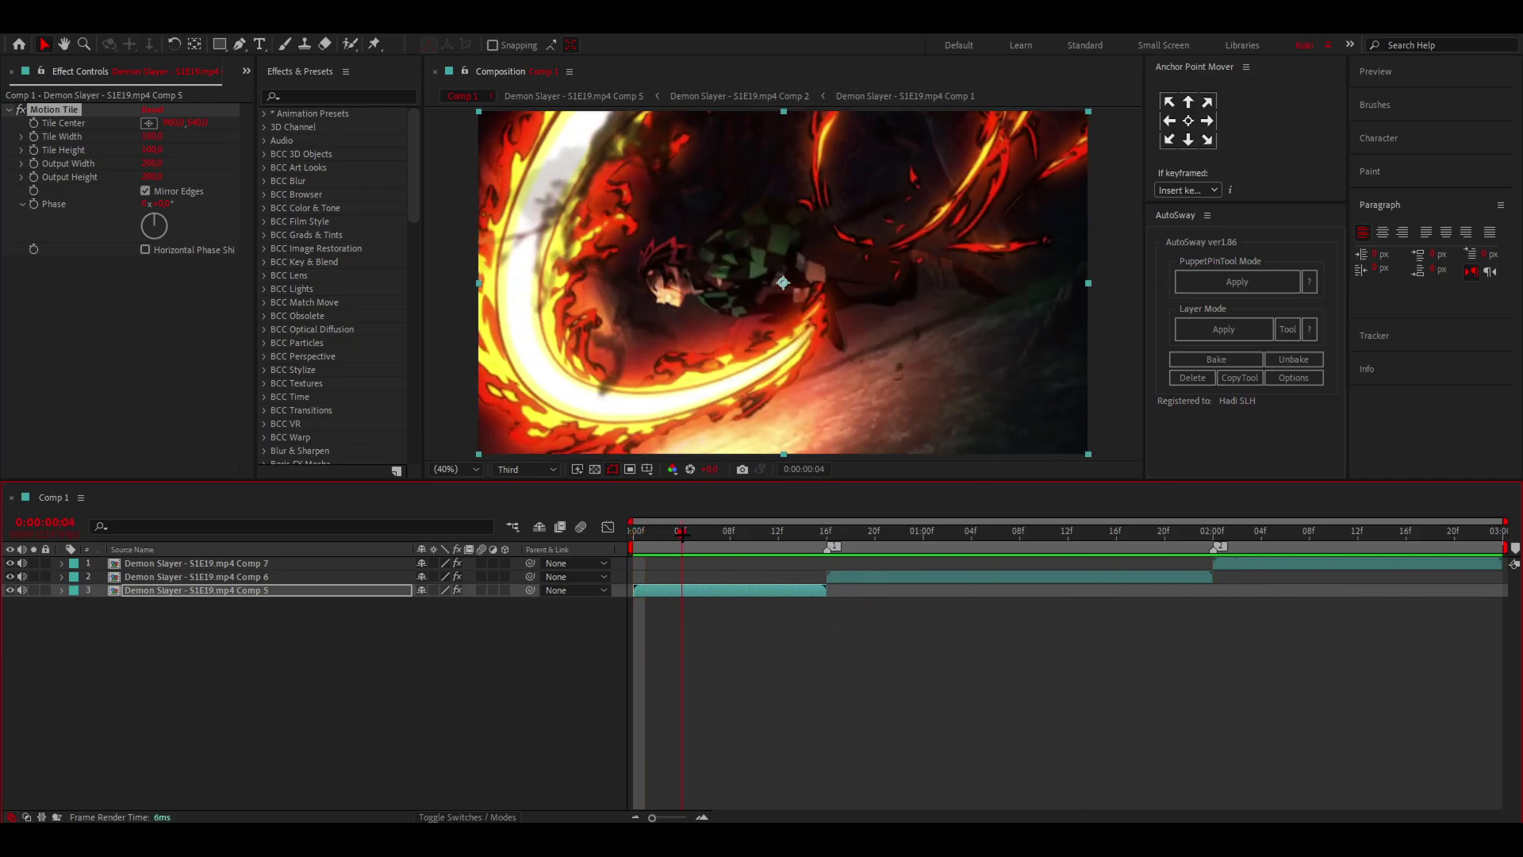
# Return to the start of the composition and set the scale of the first clip, Comp 5, to 110%.
pyautogui.click(716, 533)
pyautogui.moveTo(716, 535)
pyautogui.mouseDown()
pyautogui.moveTo(690, 540)
pyautogui.moveTo(752, 544)
pyautogui.moveTo(703, 531)
pyautogui.mouseUp()
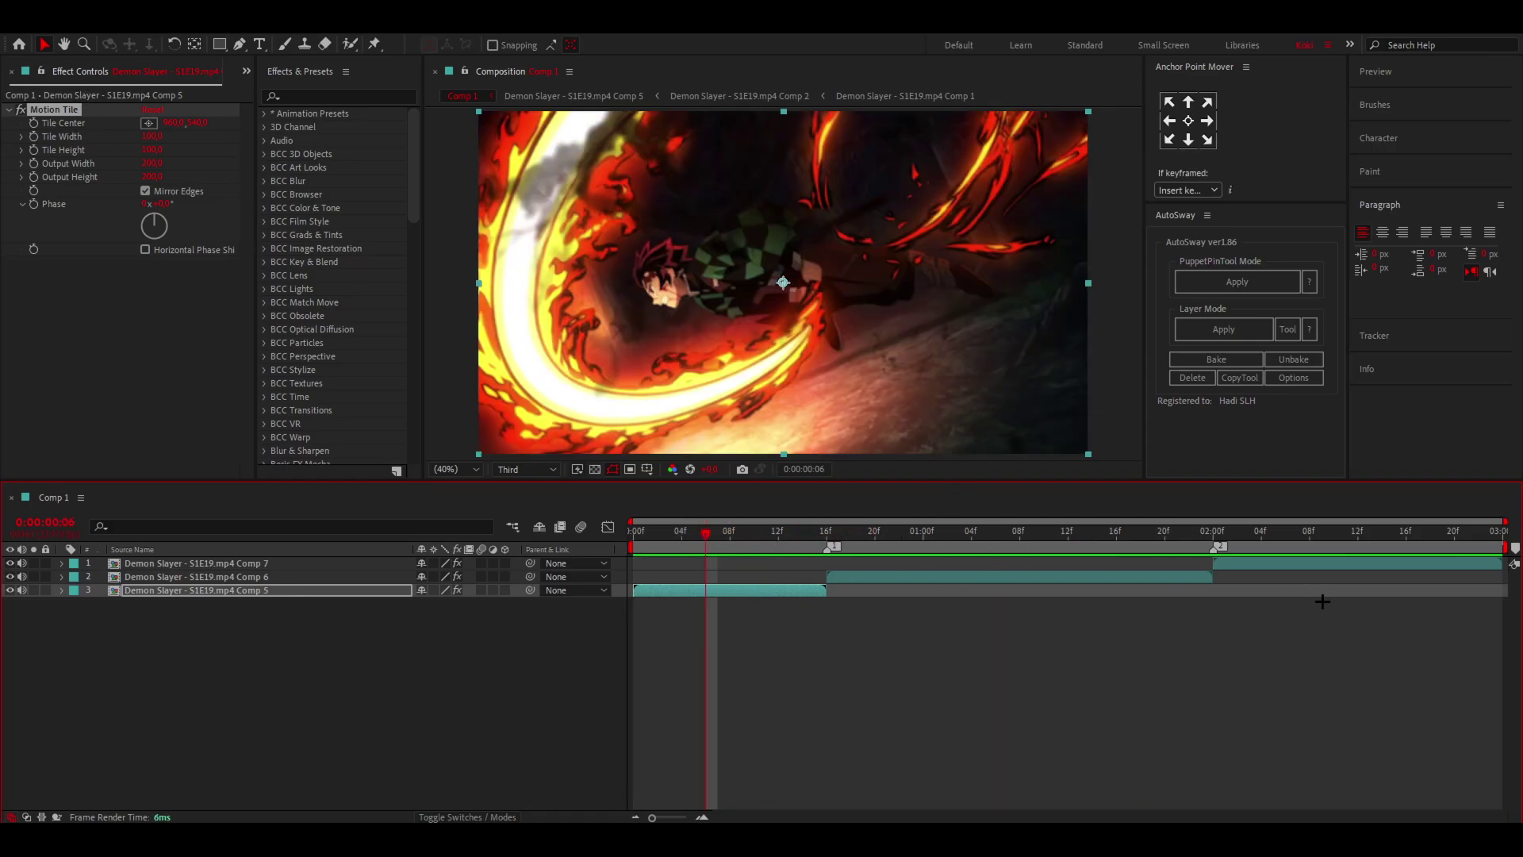
pyautogui.click(939, 577)
pyautogui.click(769, 587)
pyautogui.moveTo(684, 541); pyautogui.dragTo(608, 533)
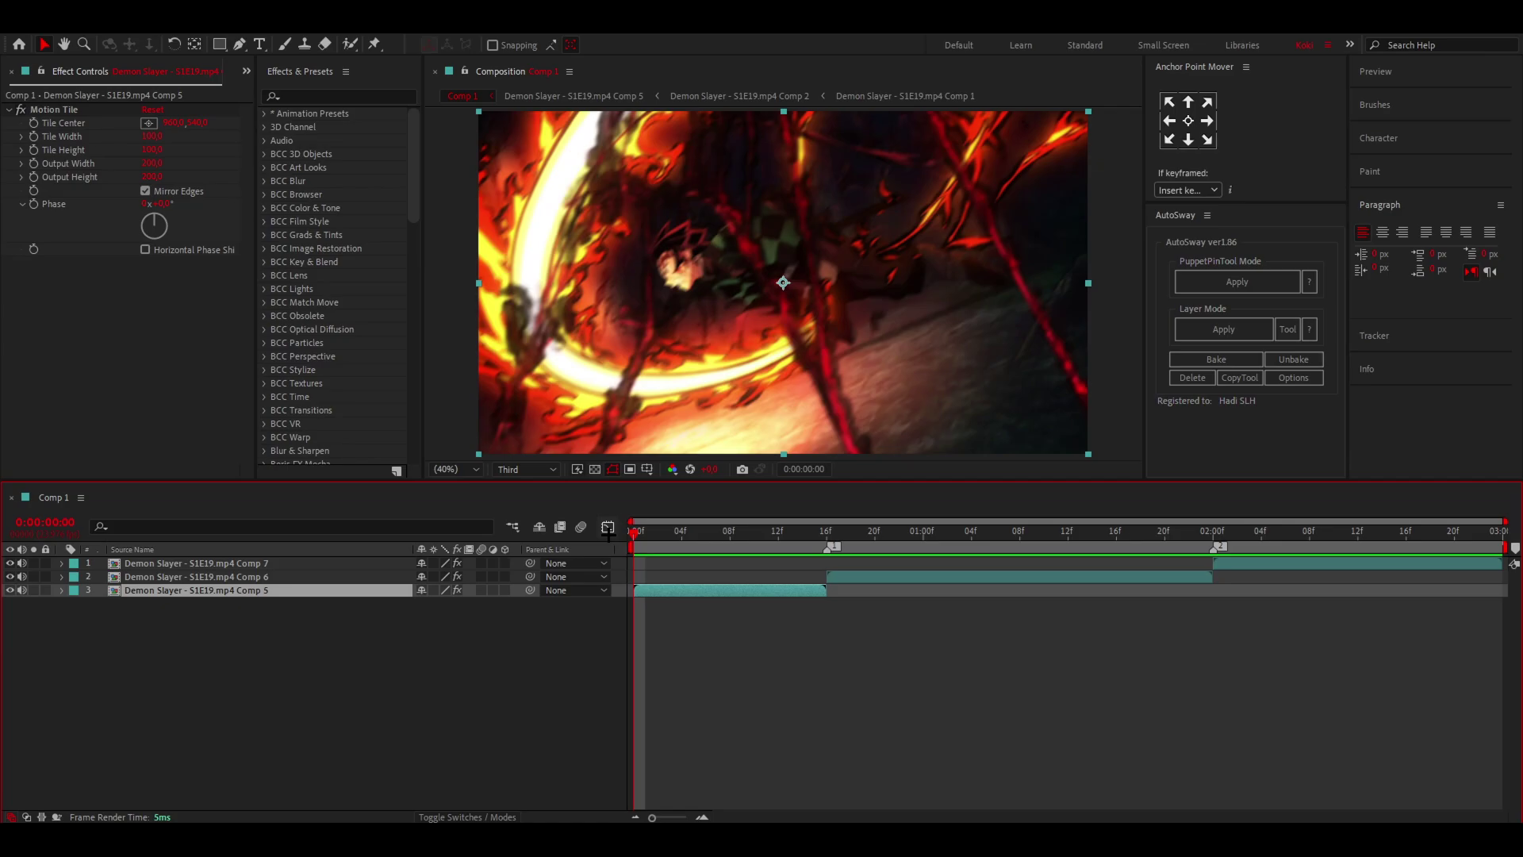
pyautogui.press('s')
pyautogui.click(441, 603)
pyautogui.write('110')
pyautogui.press('Return')
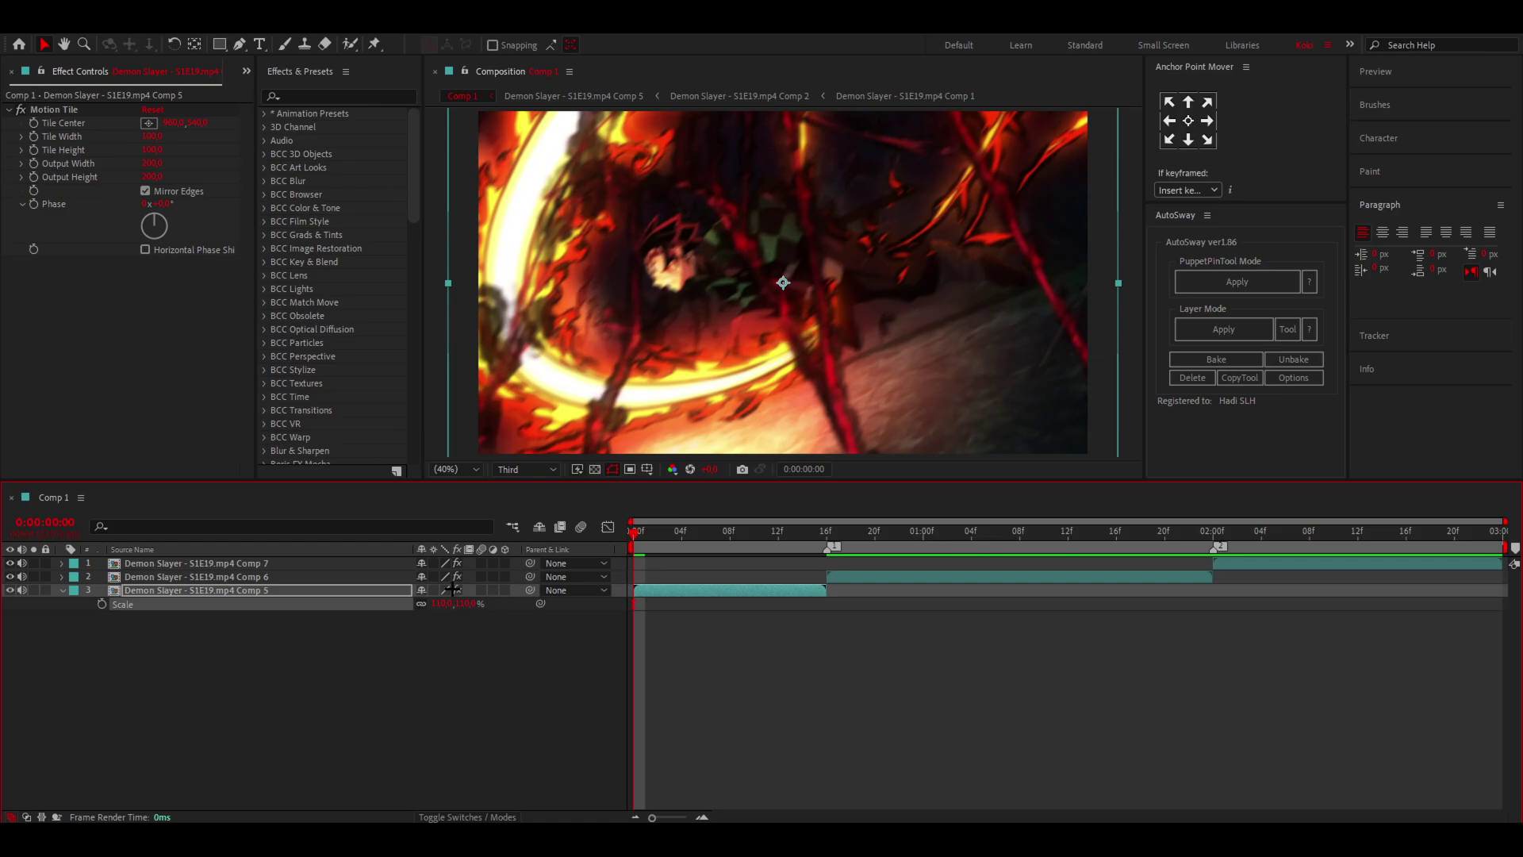
# Separate the first clip's Position dimensions and set an X Position keyframe at 0:00:00:05.
pyautogui.press('p')
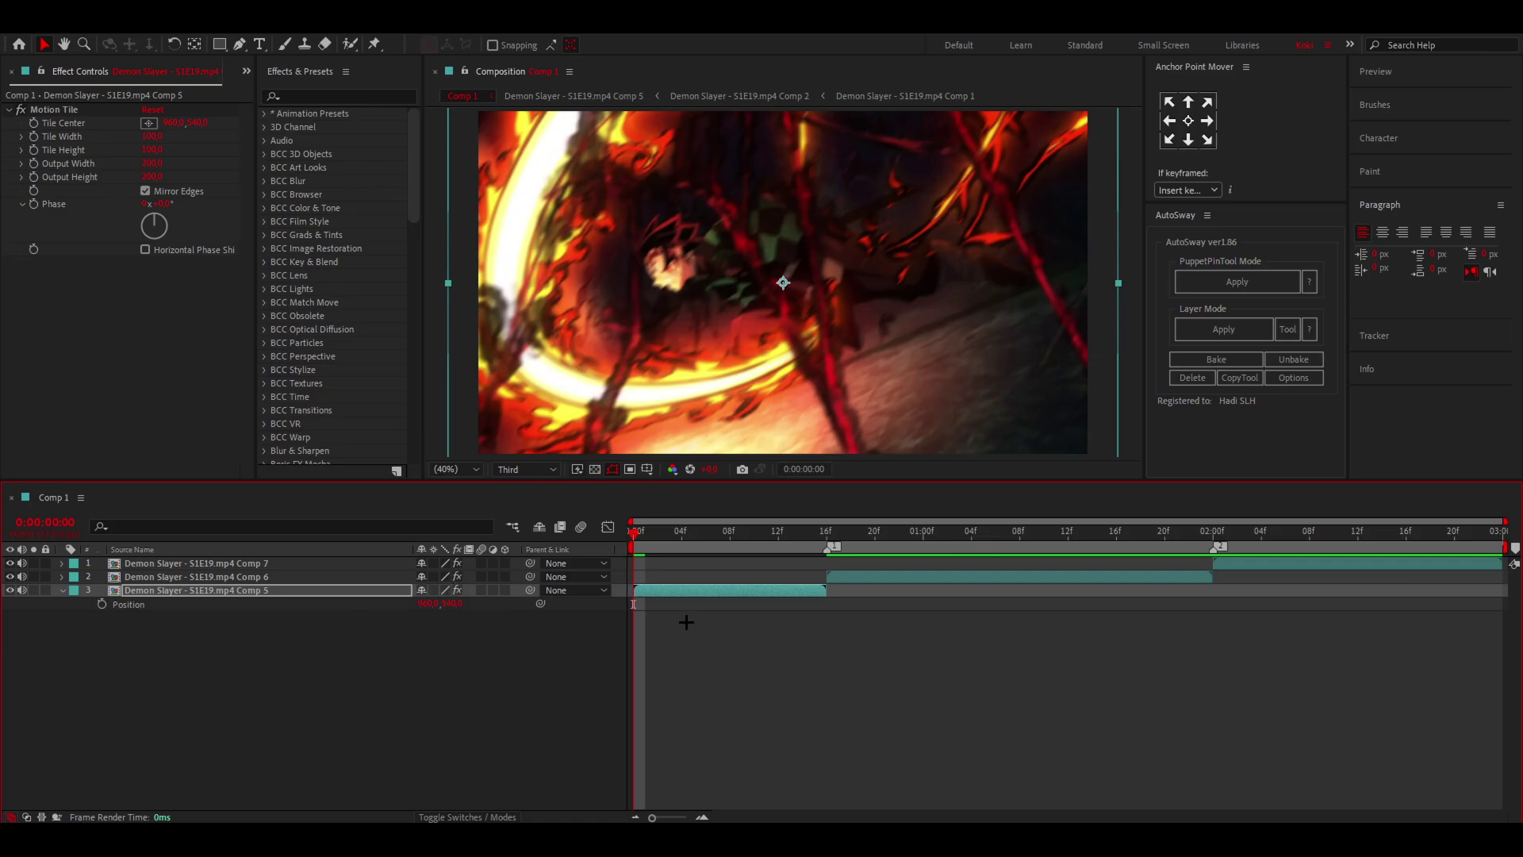
pyautogui.press('space')
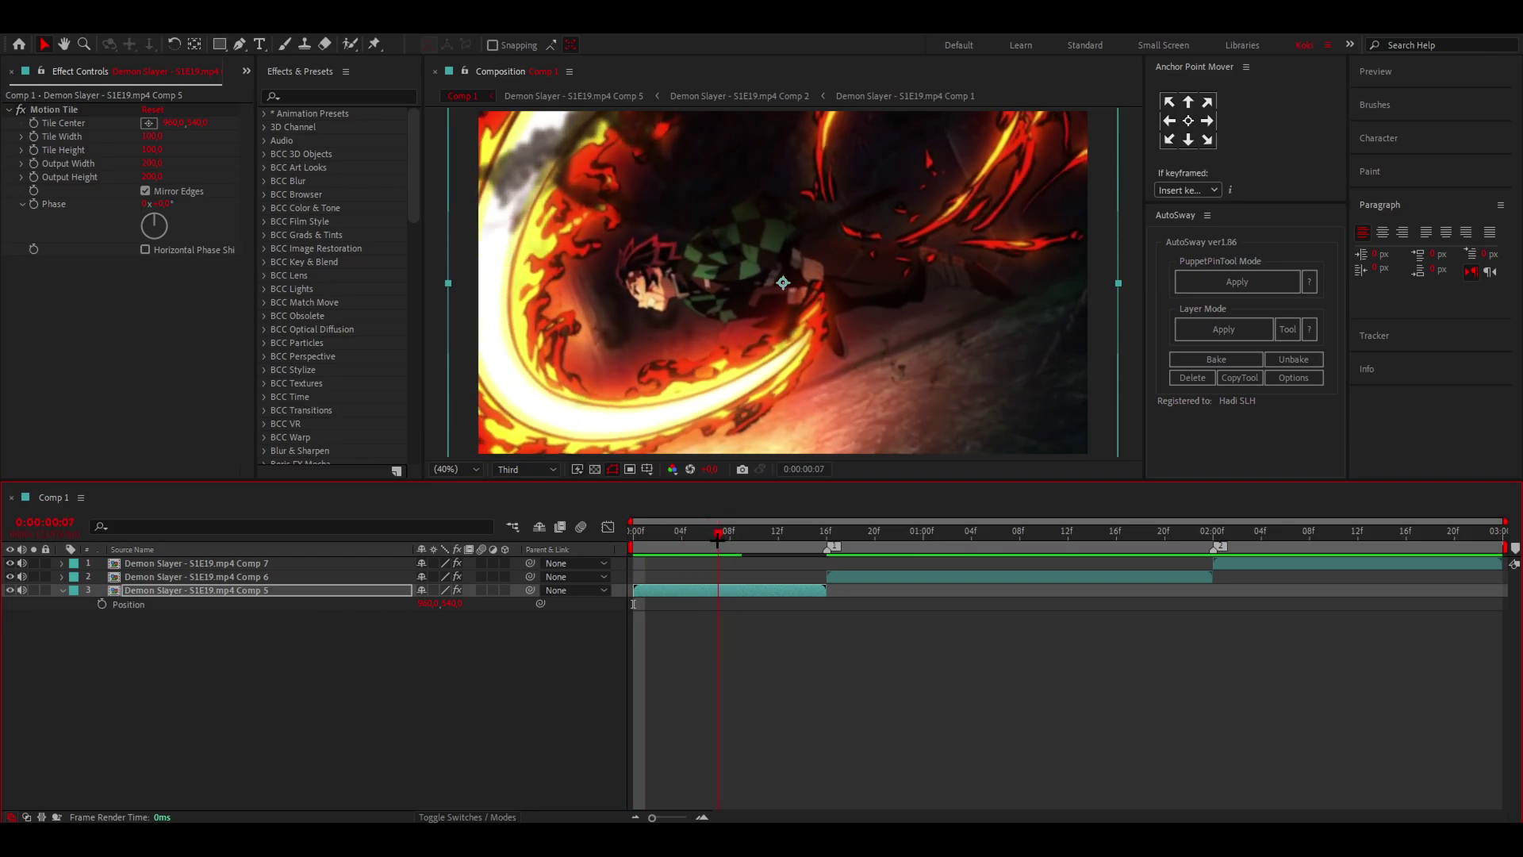
pyautogui.moveTo(717, 540); pyautogui.dragTo(693, 544)
pyautogui.rightClick(262, 605)
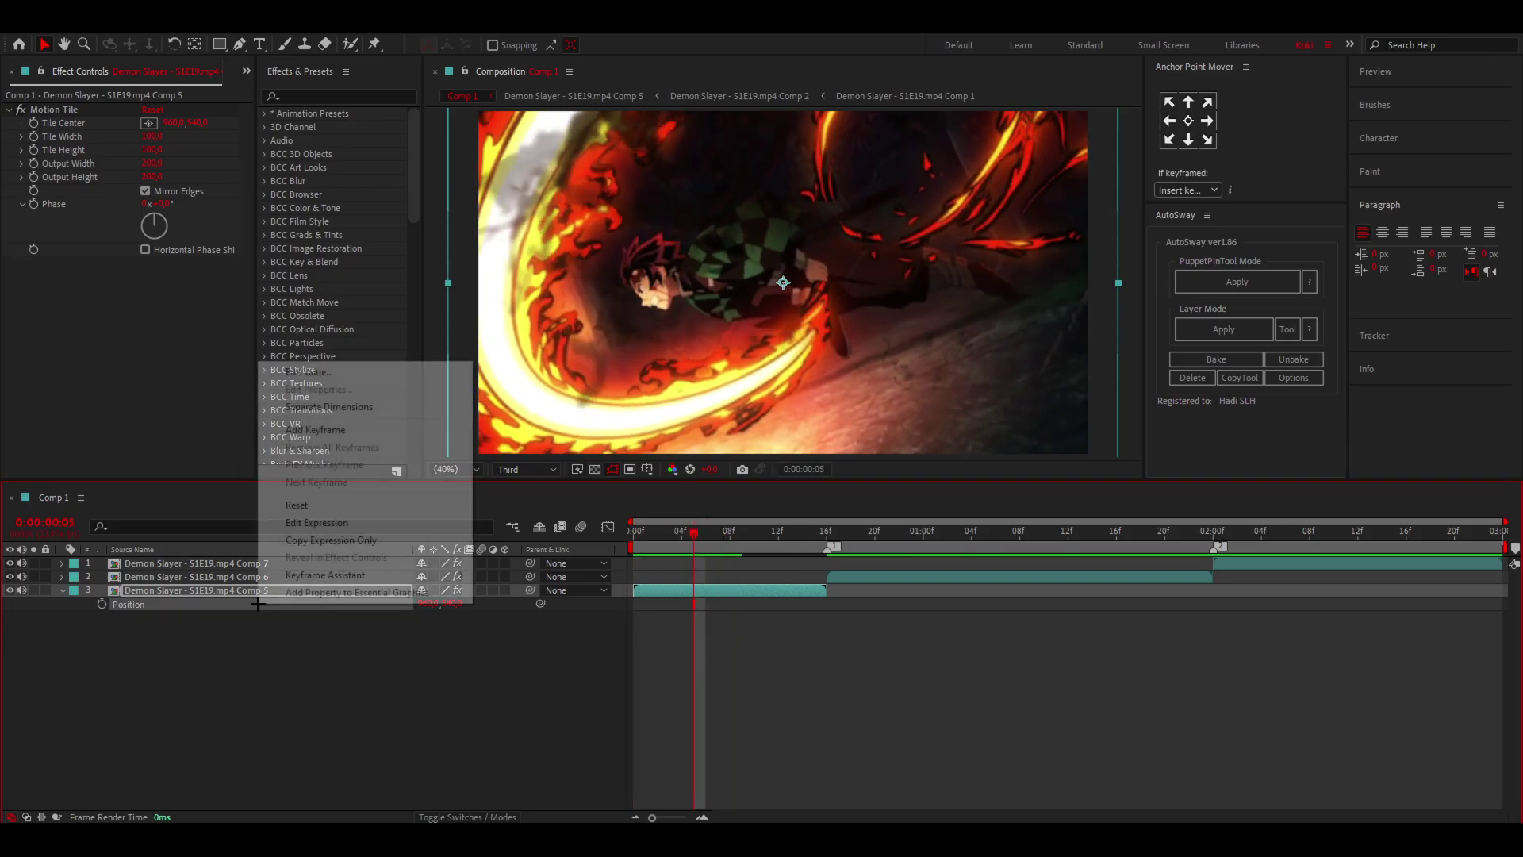
pyautogui.click(408, 401)
pyautogui.click(102, 604)
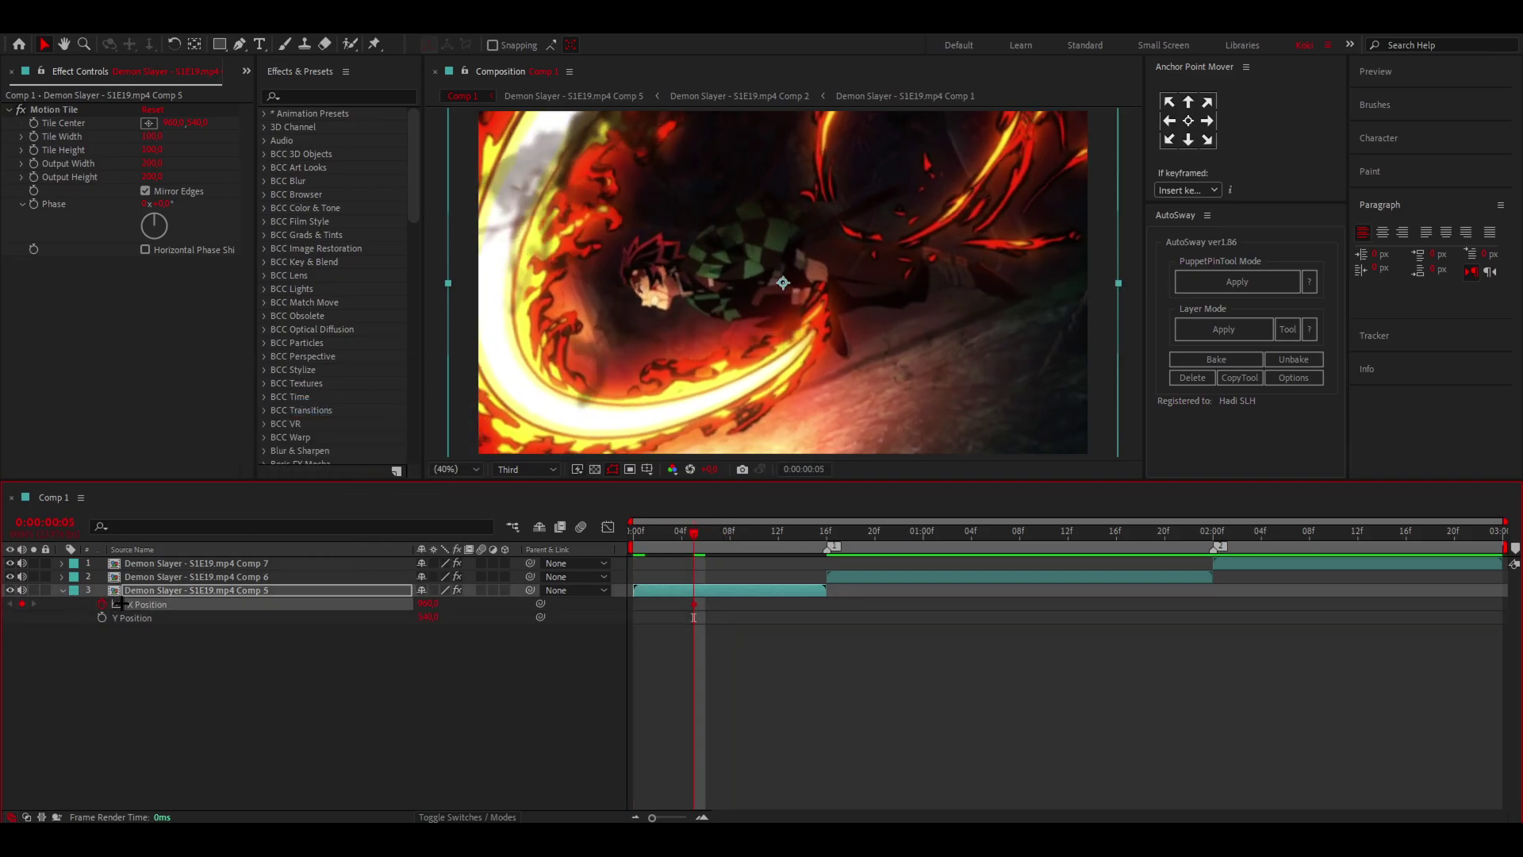
# Keyframe the first clip's X Position at about 560 px at the clip's end and apply Easy Ease to both keyframes.
pyautogui.hotkey('shift', 'pagedown')
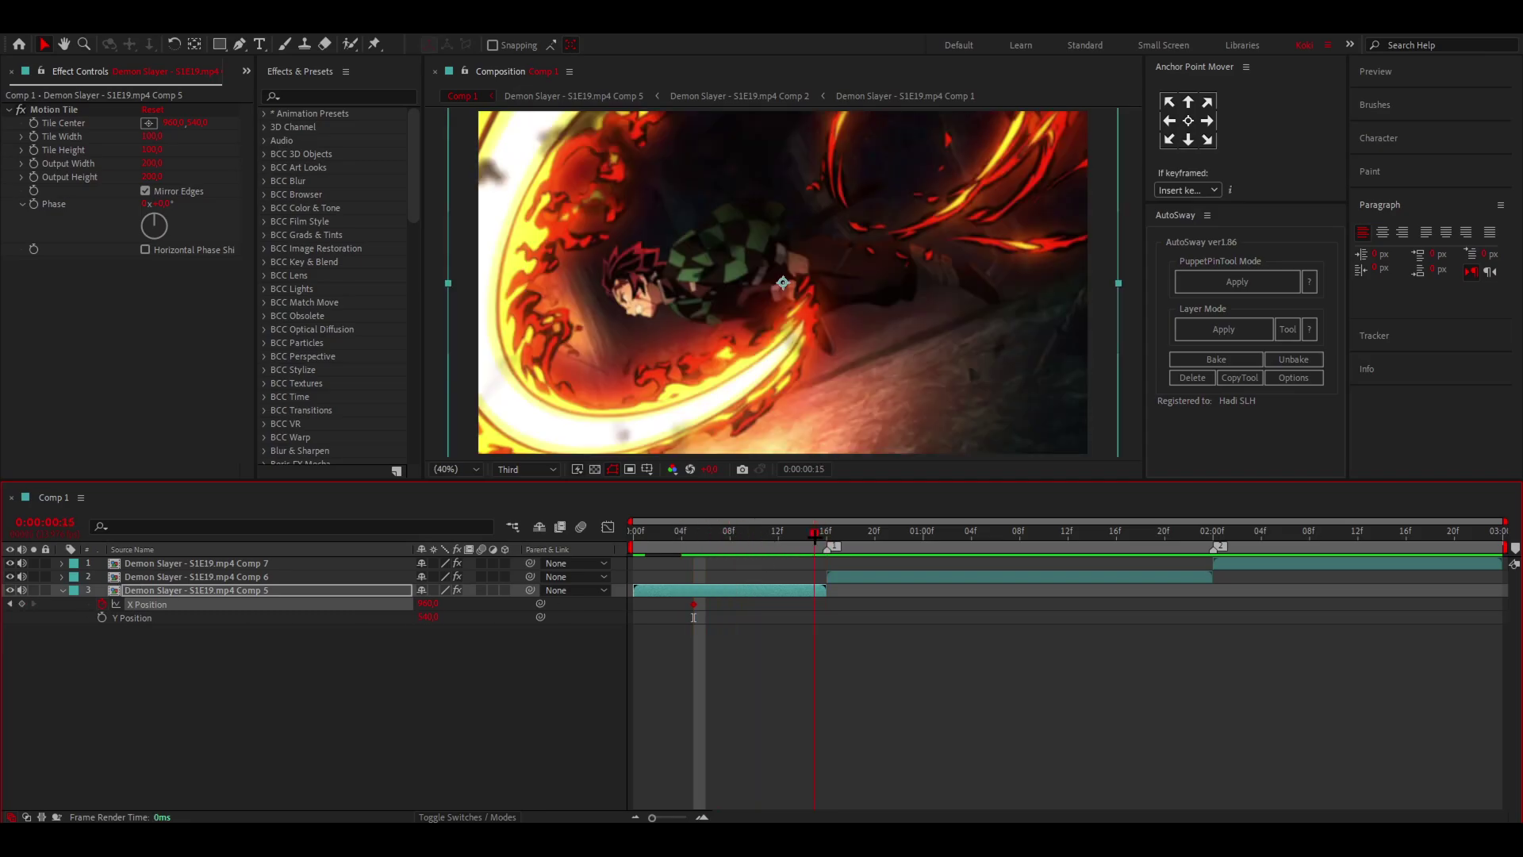
pyautogui.moveTo(427, 603); pyautogui.dragTo(136, 624)
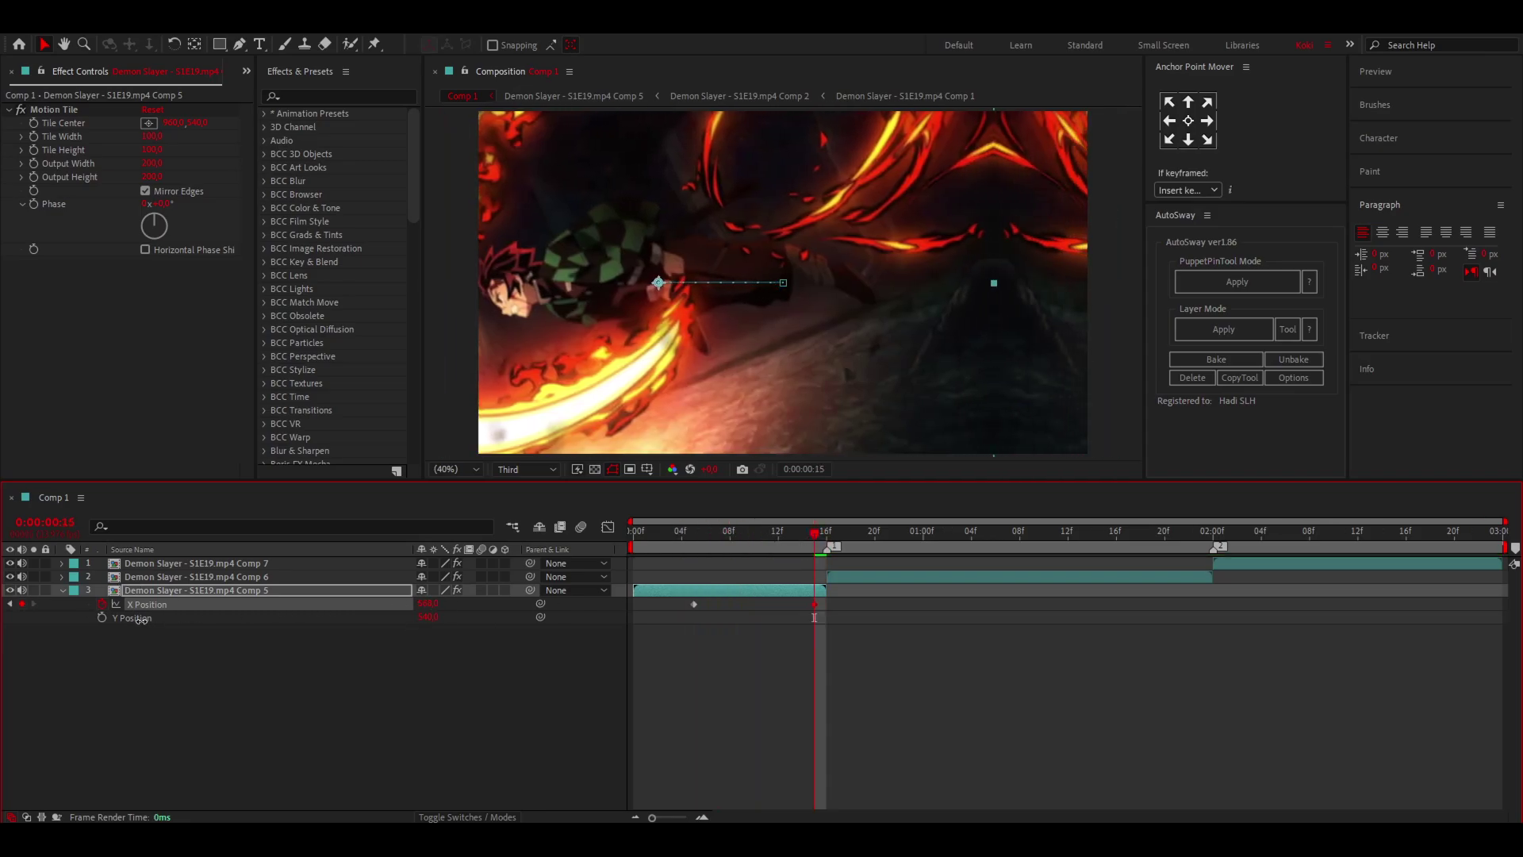
pyautogui.moveTo(813, 604); pyautogui.dragTo(667, 625)
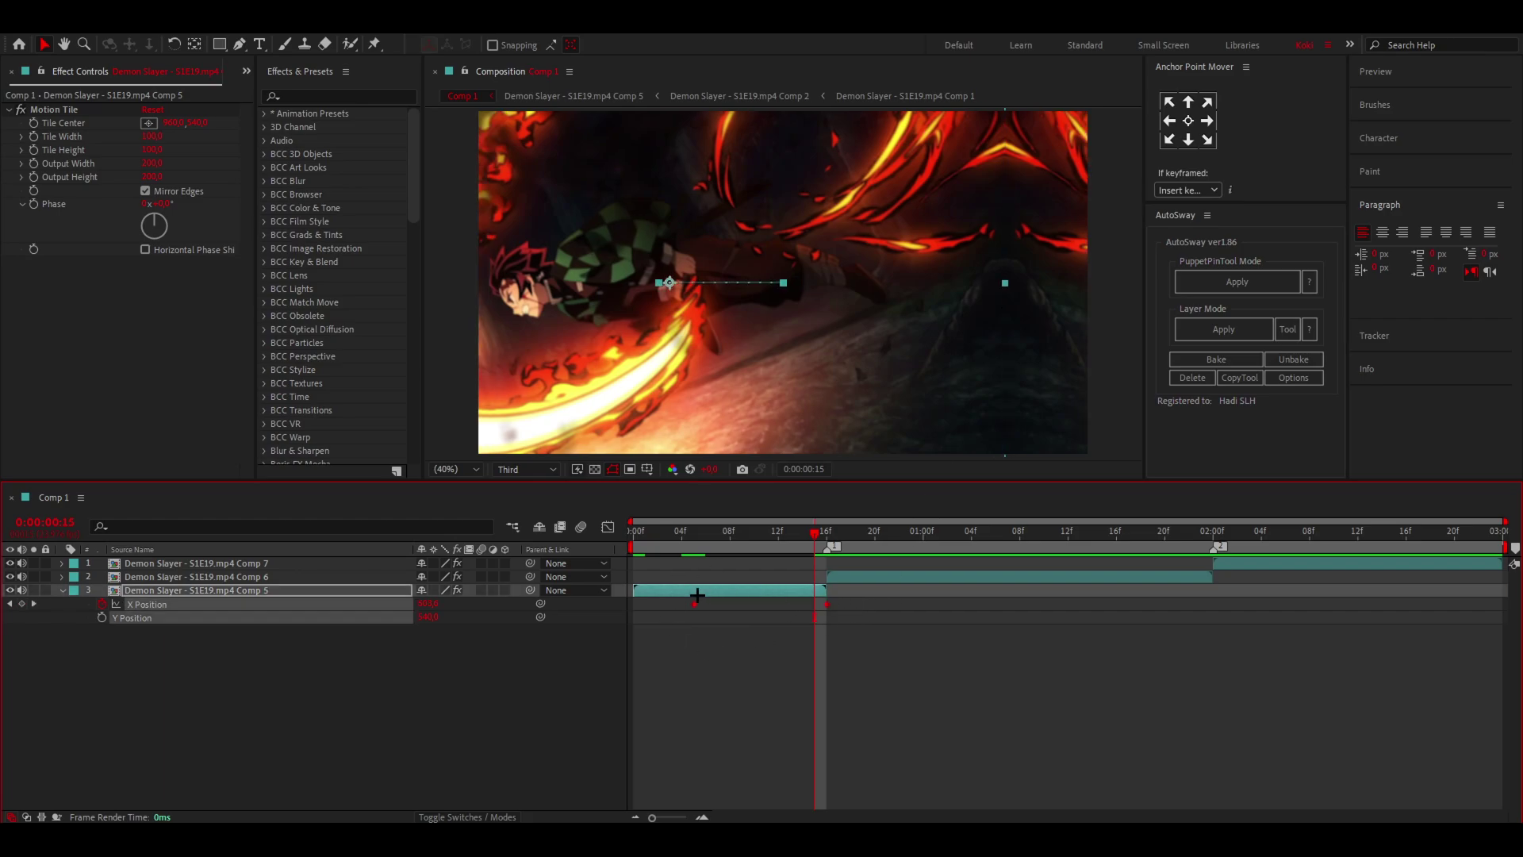
pyautogui.press('F9')
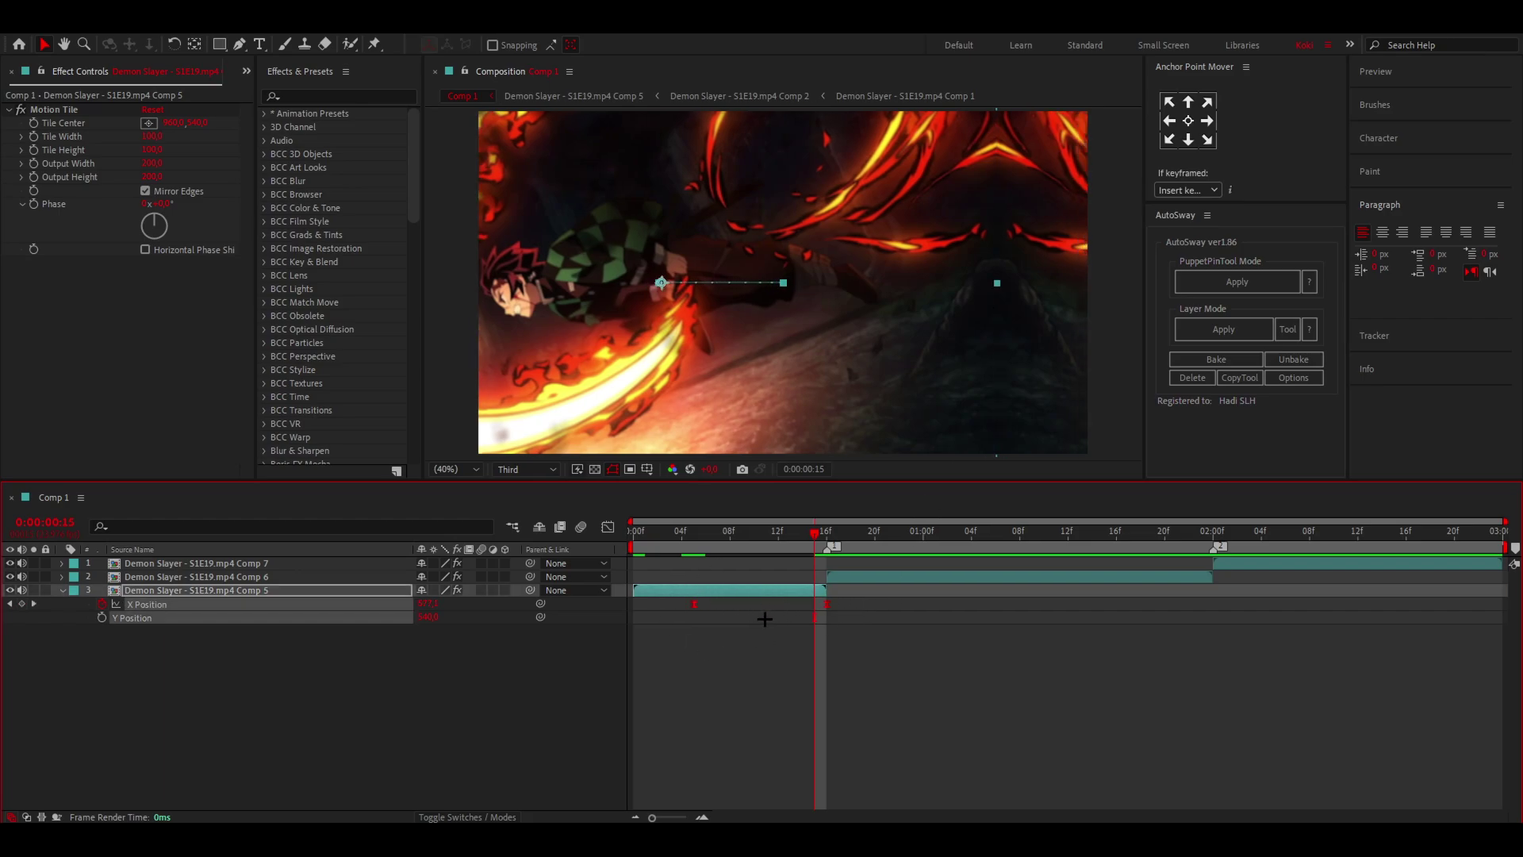
# Shape the first clip's X Position value graph into a slow start with a steep drop at the last keyframe.
pyautogui.click(607, 526)
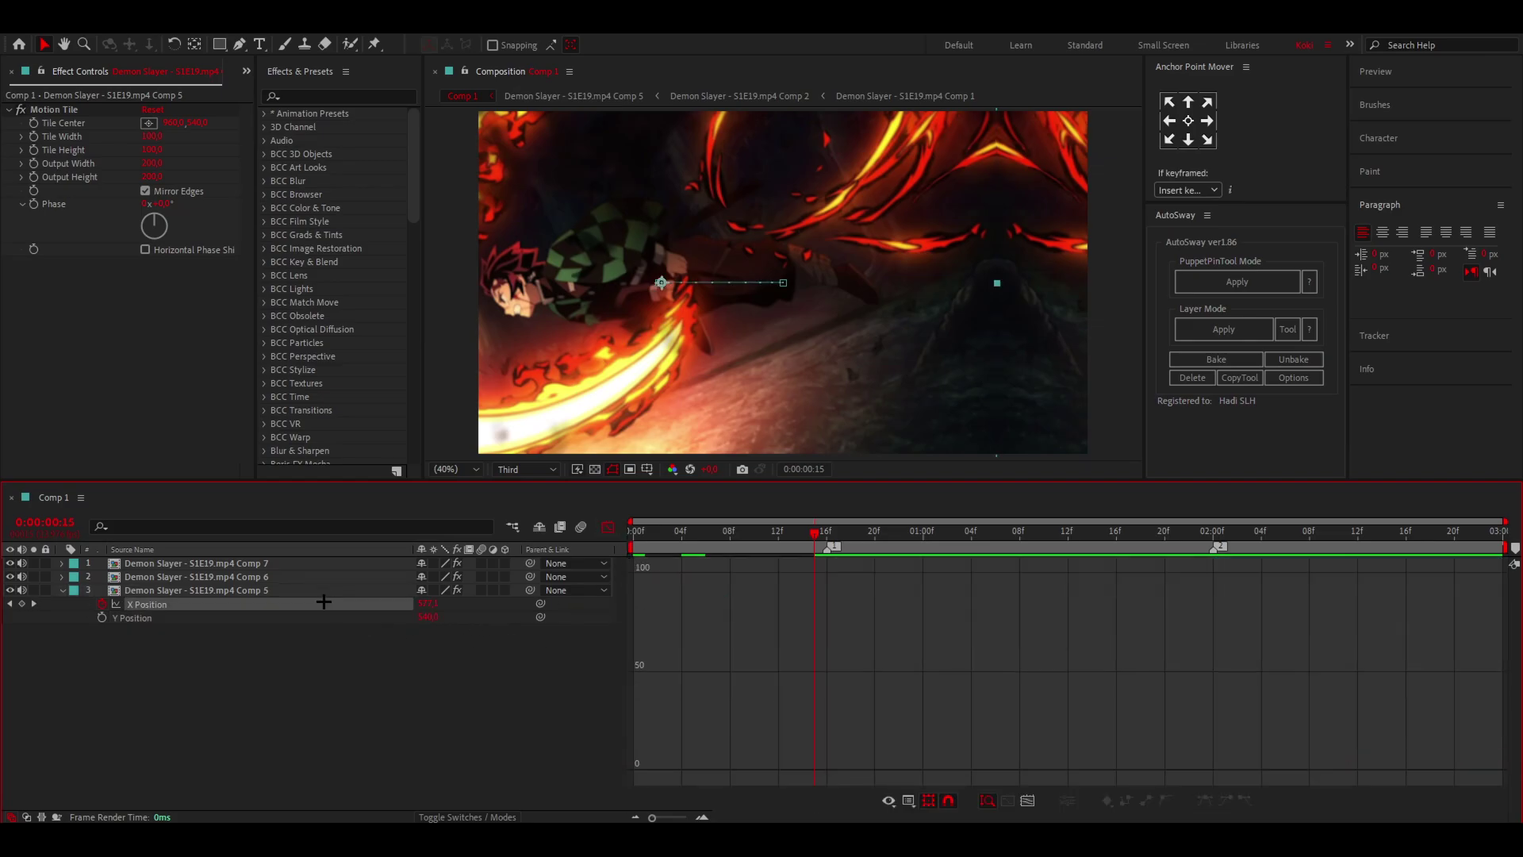
pyautogui.click(239, 601)
pyautogui.rightClick(822, 609)
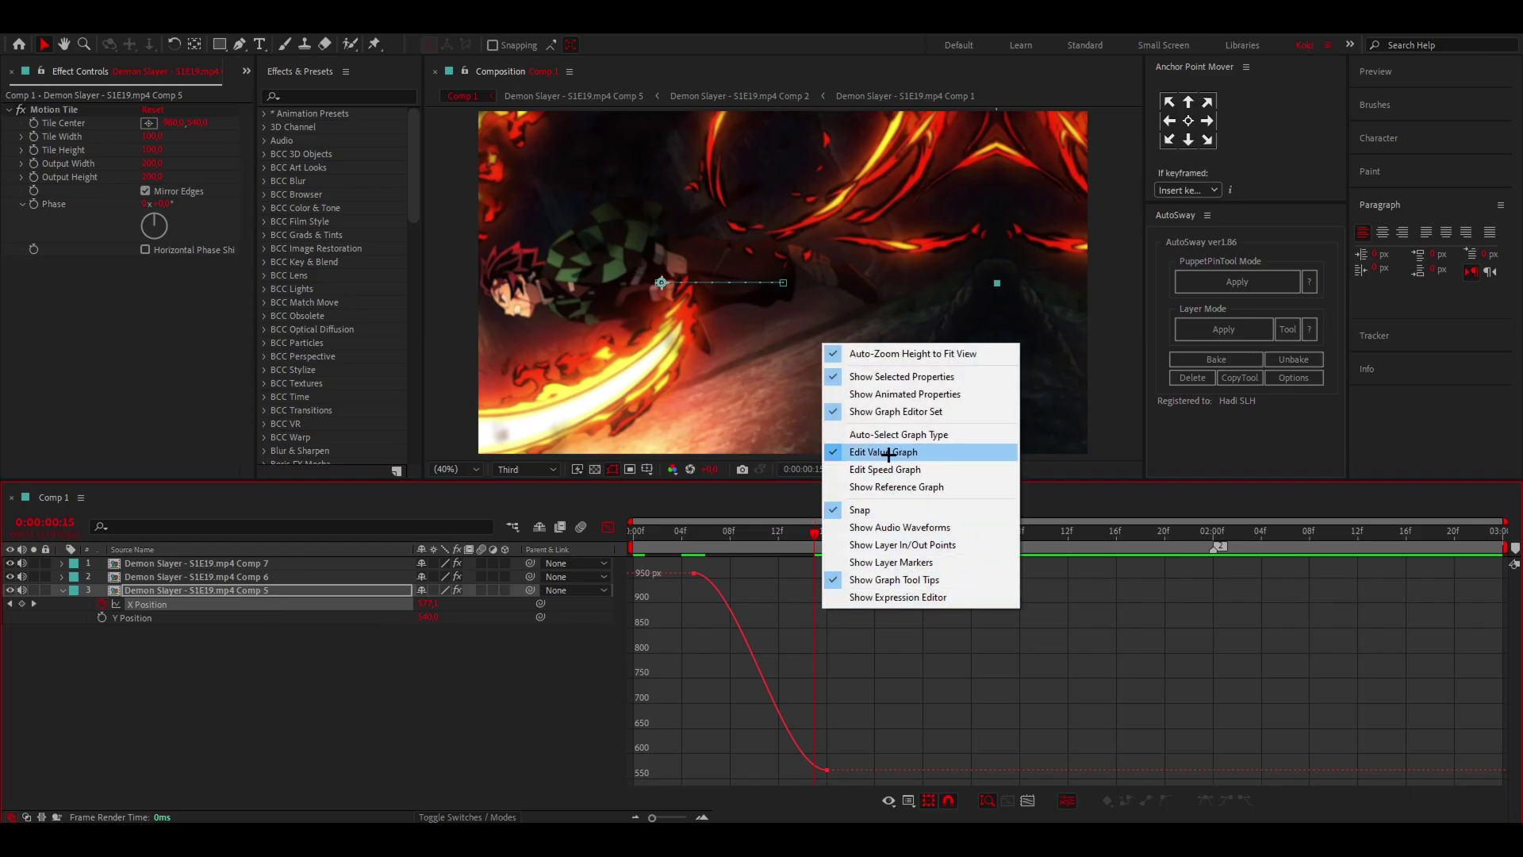
pyautogui.click(731, 615)
pyautogui.moveTo(739, 573); pyautogui.dragTo(904, 569)
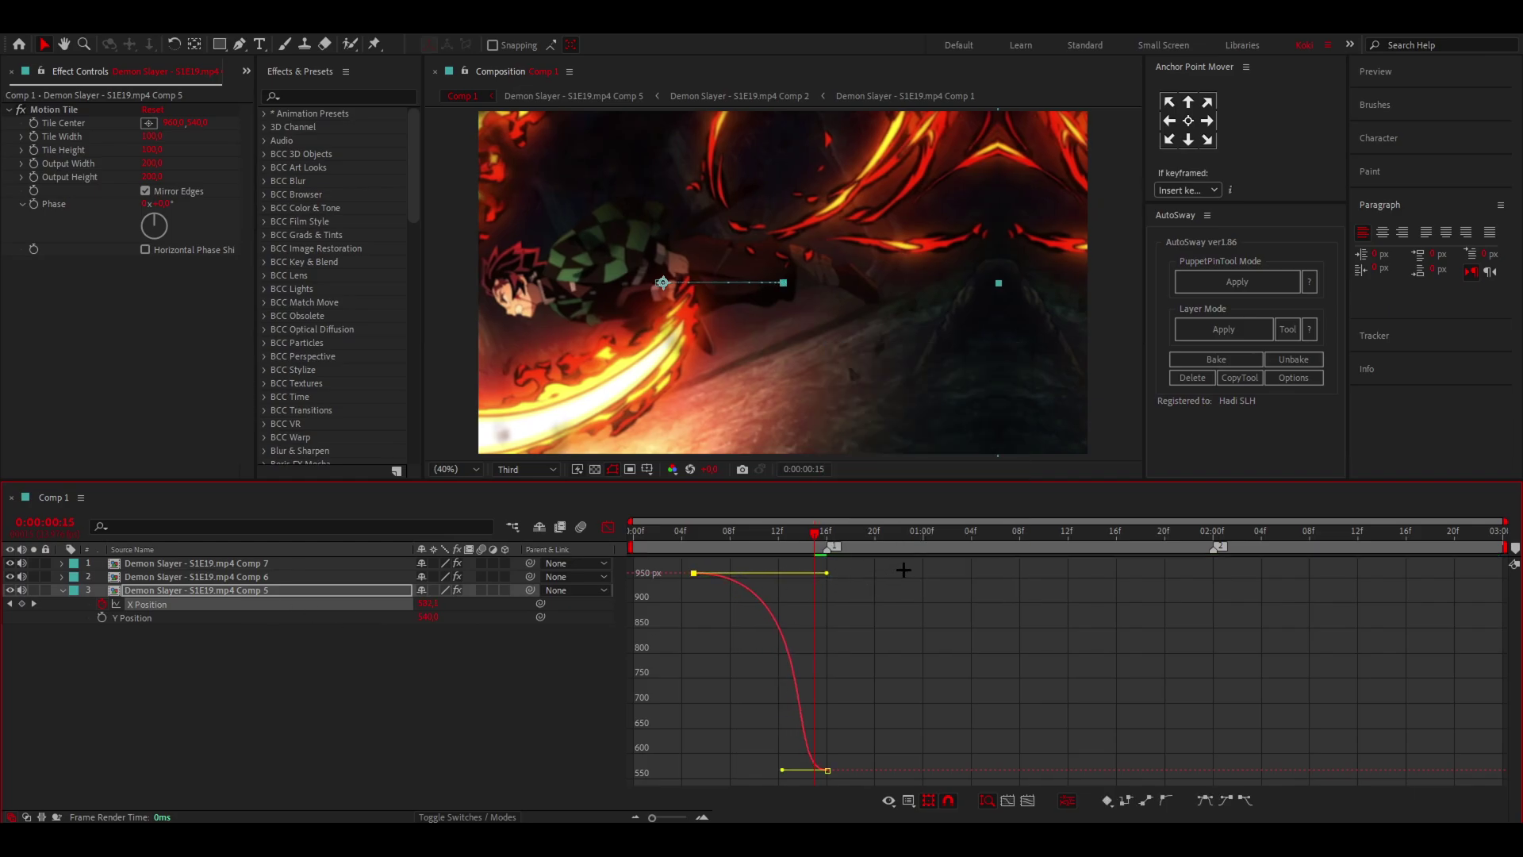
pyautogui.moveTo(782, 769); pyautogui.dragTo(1096, 342)
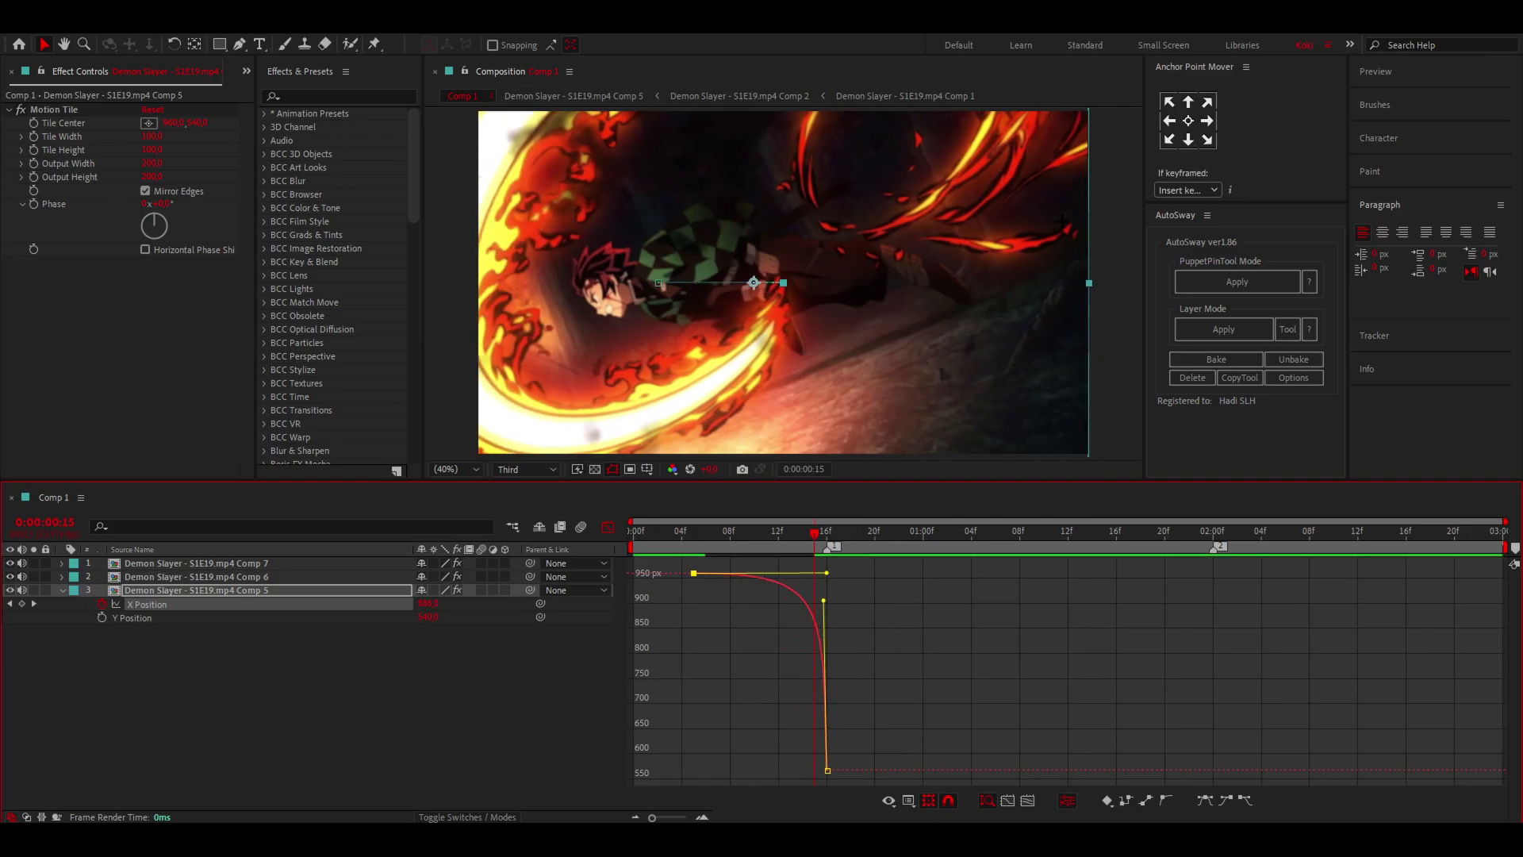
# Lower the last X Position keyframe of the first clip further, readjust its handle to keep the drop steep, and preview the motion.
pyautogui.moveTo(827, 770); pyautogui.dragTo(829, 805)
pyautogui.moveTo(824, 667); pyautogui.dragTo(836, 594)
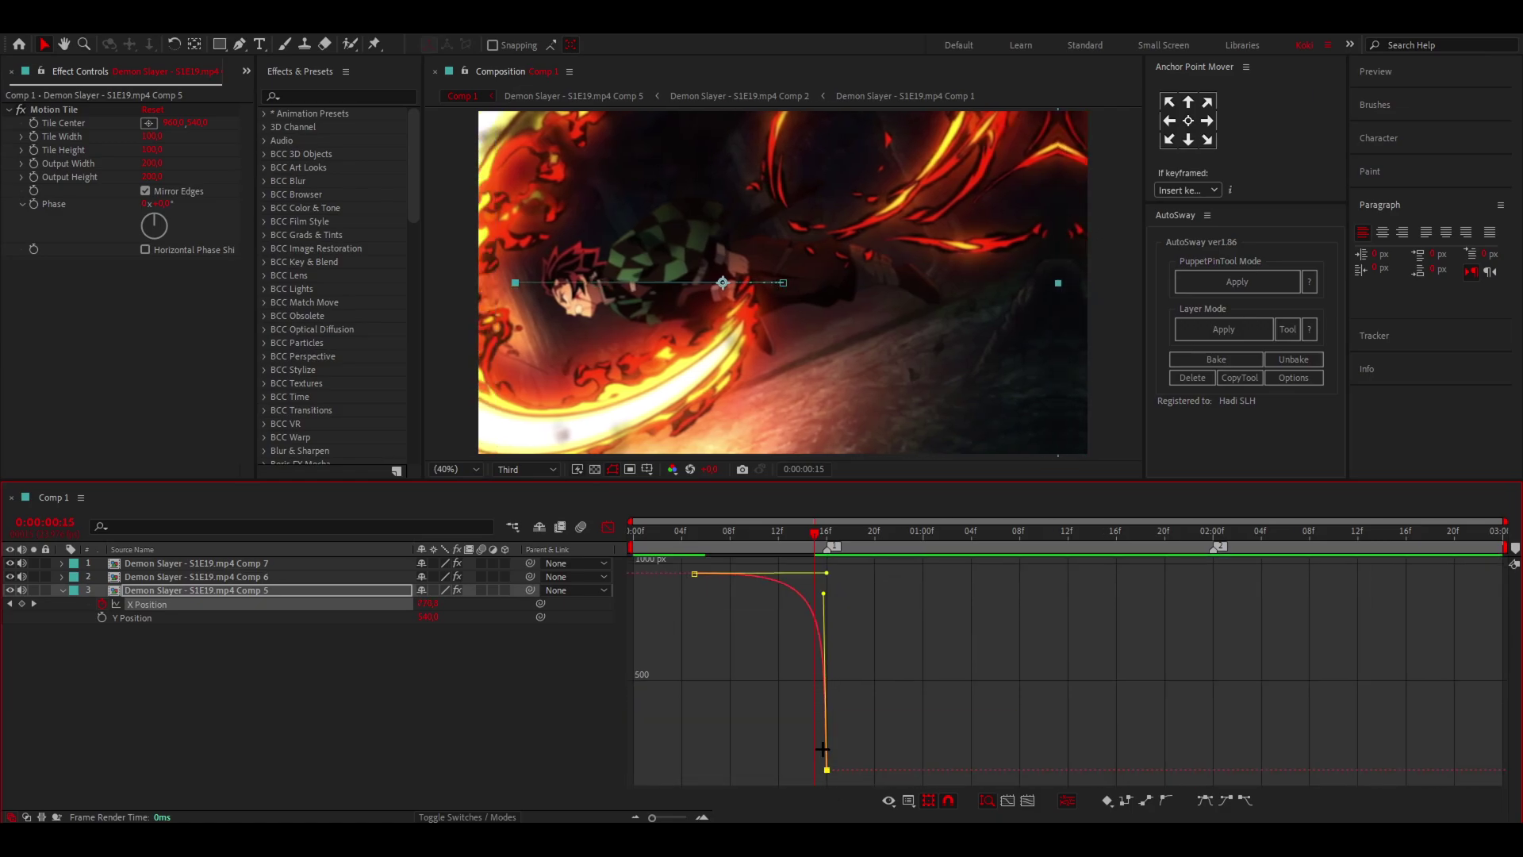
pyautogui.moveTo(826, 771); pyautogui.dragTo(827, 795)
pyautogui.moveTo(827, 624); pyautogui.dragTo(826, 593)
pyautogui.press('space')
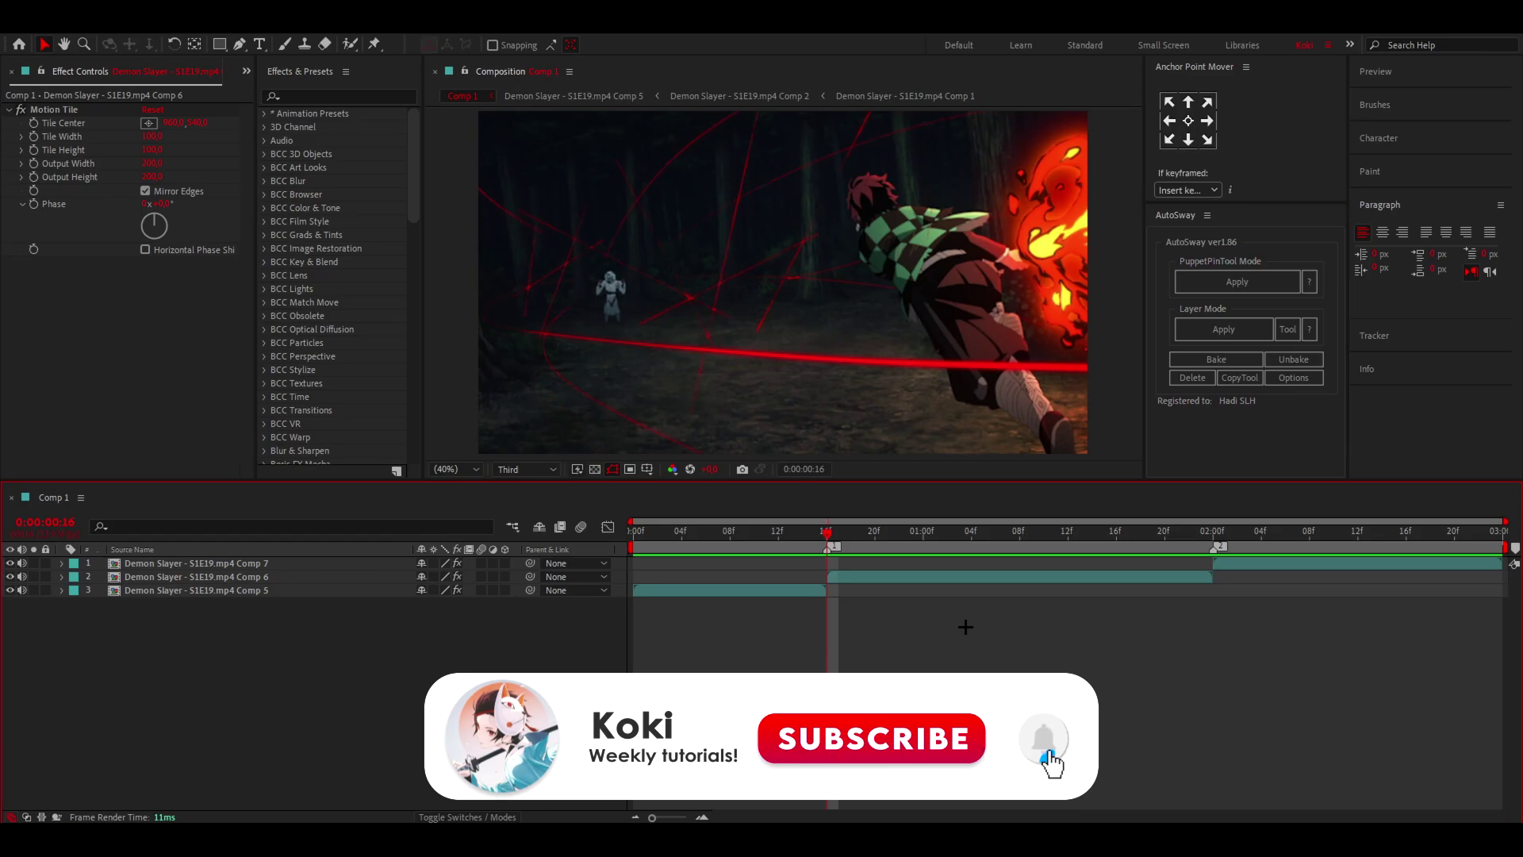
# Set the scale of the second clip, Comp 6, to 110%.
pyautogui.click(845, 578)
pyautogui.press('s')
pyautogui.click(440, 590)
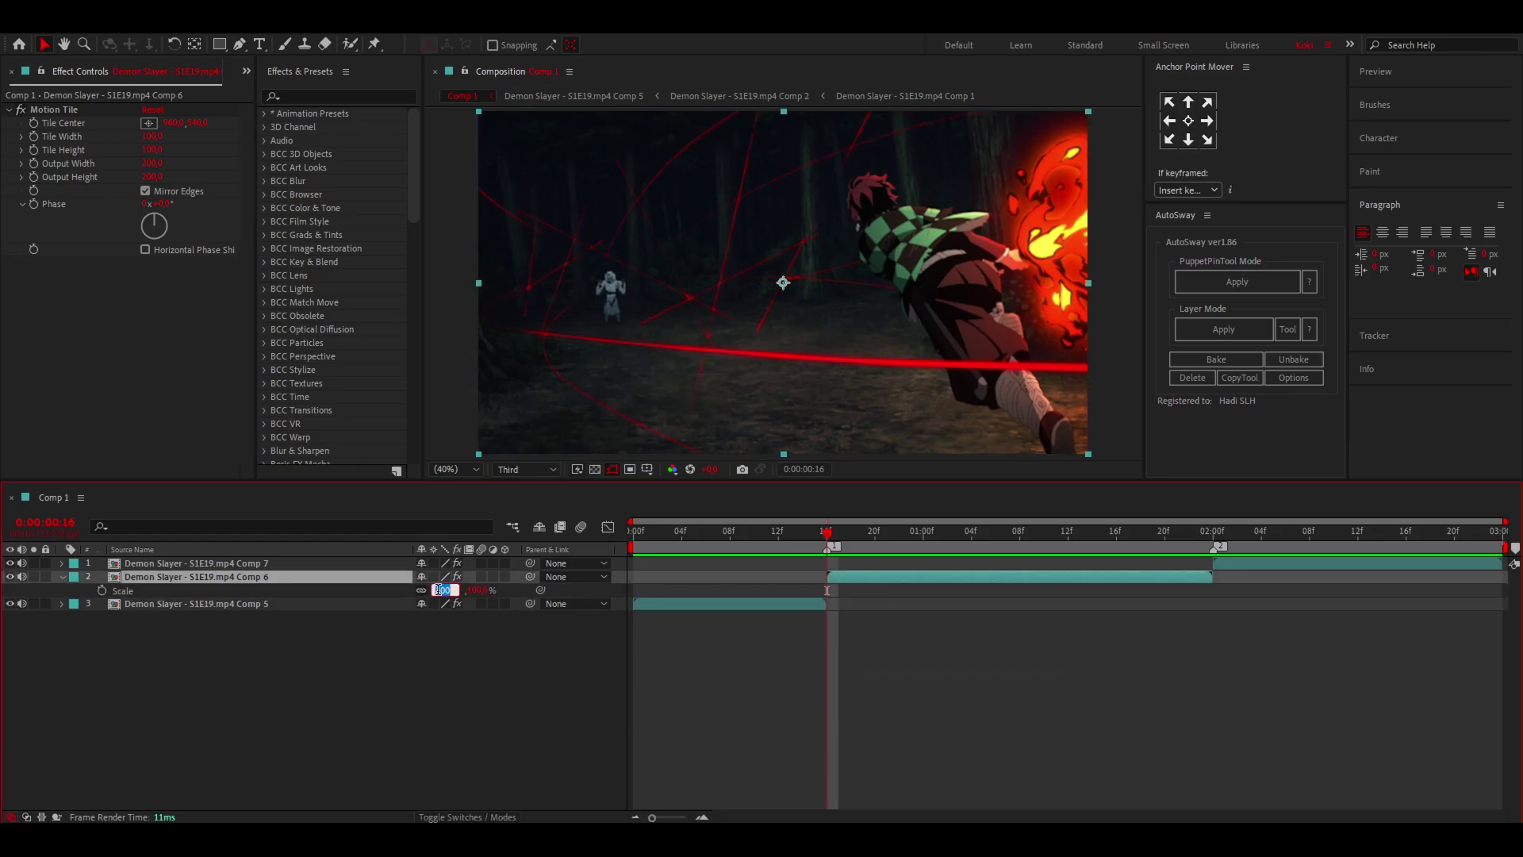
pyautogui.press('Return')
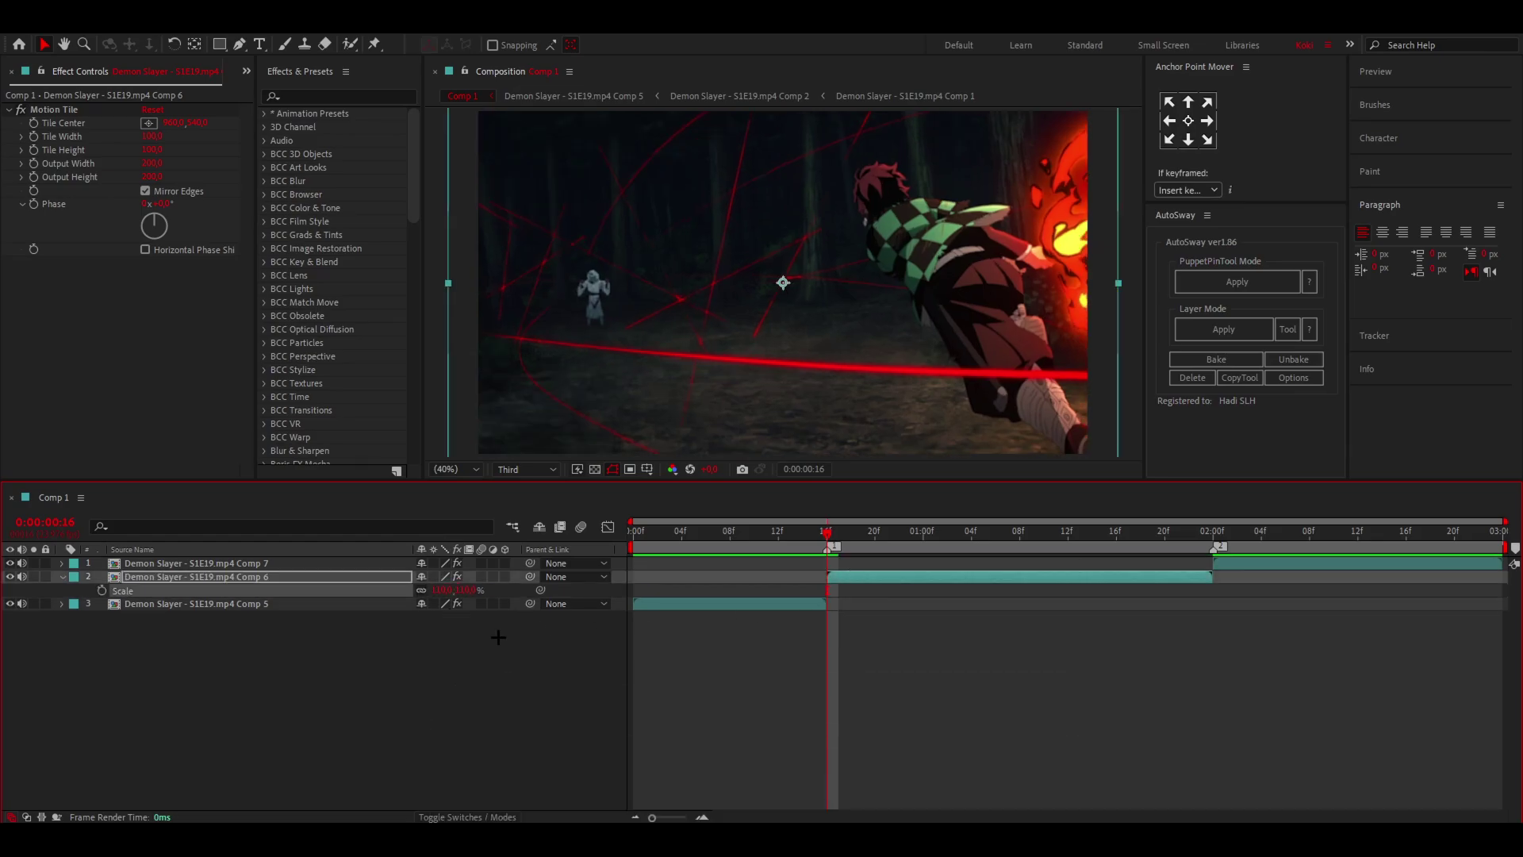
# Separate the second clip's Position dimensions and keyframe X Position from about 1250 px at 0:00:00:16 to its centred value at the 2-second mark.
pyautogui.rightClick(224, 592)
pyautogui.click(381, 394)
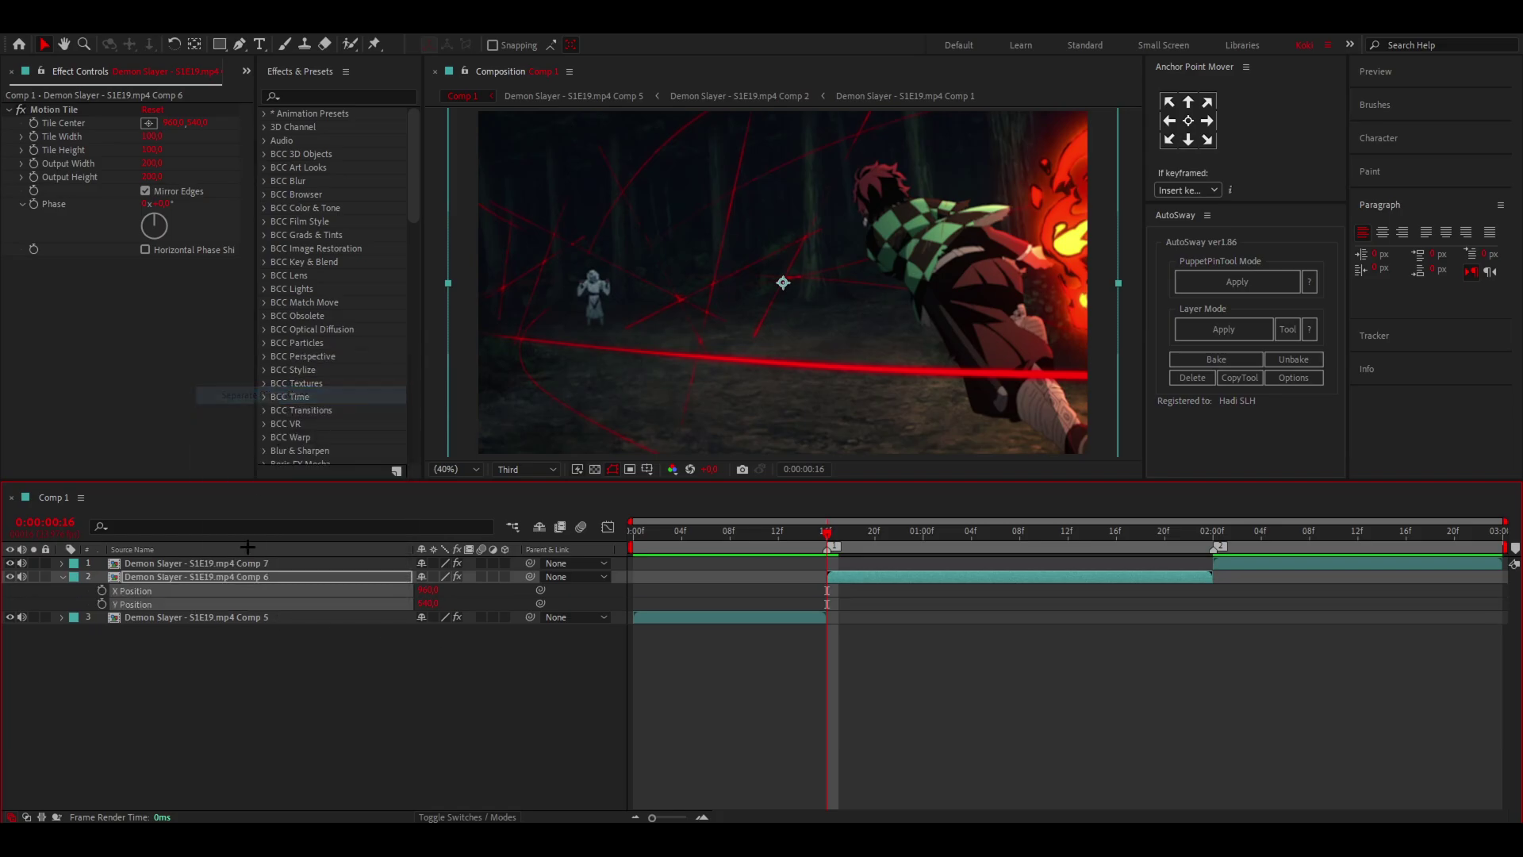
pyautogui.click(101, 590)
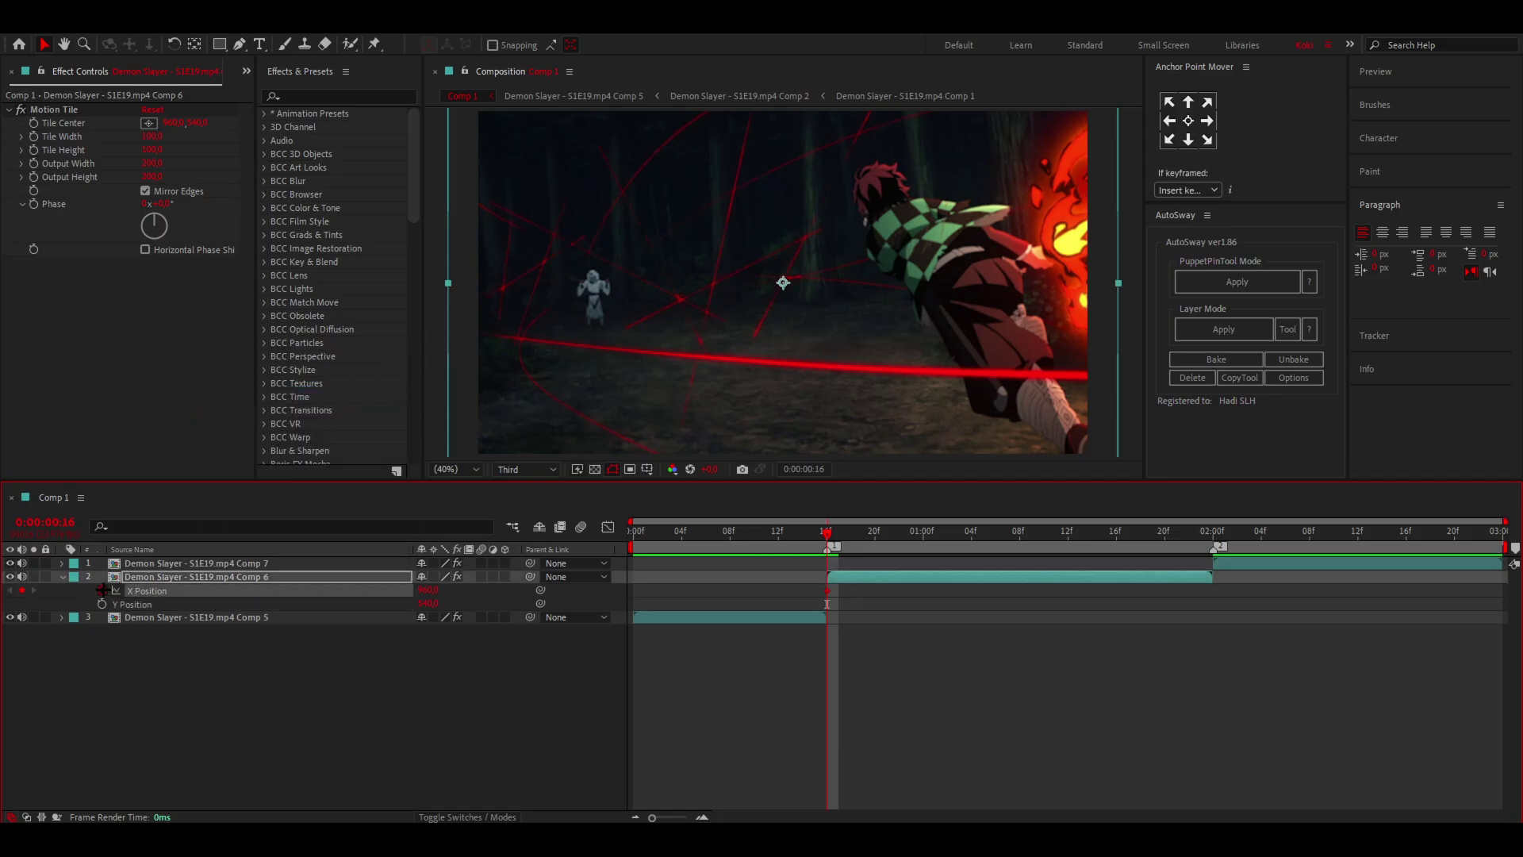
pyautogui.click(1213, 533)
pyautogui.click(827, 532)
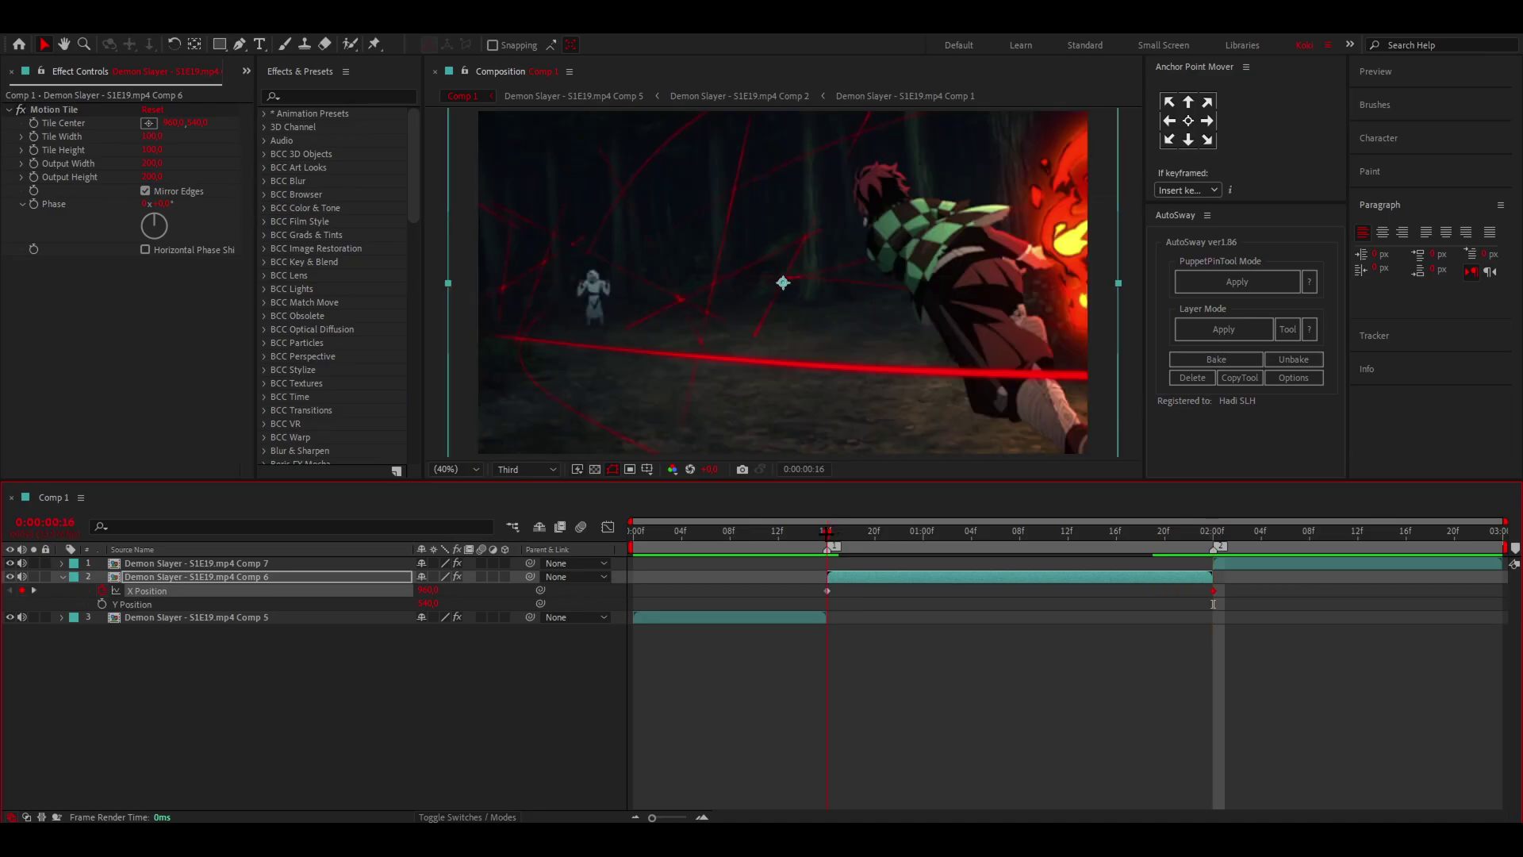
pyautogui.moveTo(428, 590); pyautogui.dragTo(631, 588)
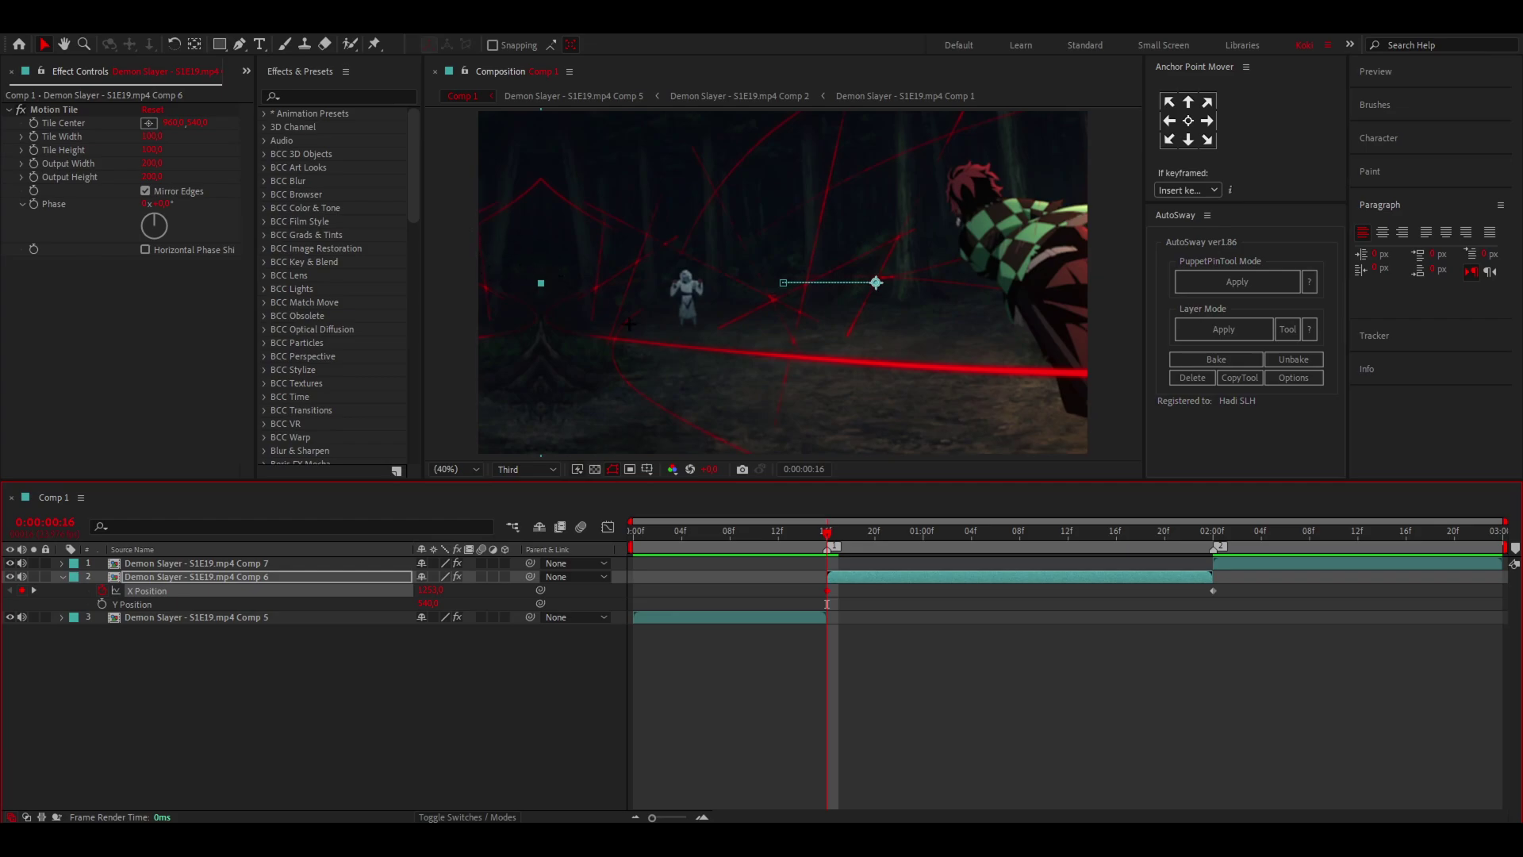
# Ease the second clip's X Position keyframes, shape the value graph into a steep drop that flattens out, and preview it.
pyautogui.moveTo(1237, 584); pyautogui.dragTo(819, 608)
pyautogui.click(607, 527)
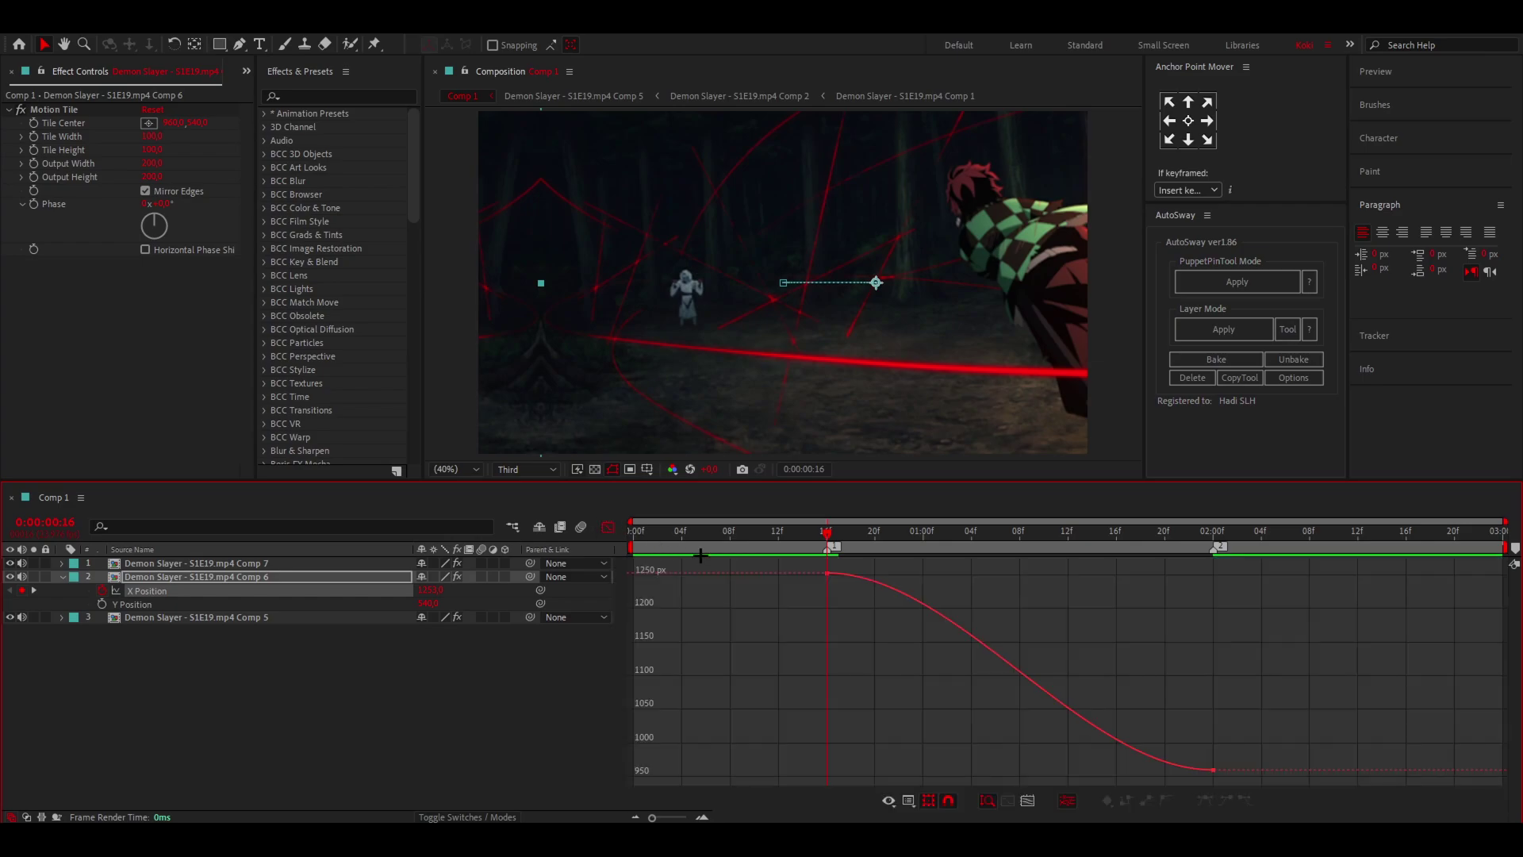
pyautogui.moveTo(1282, 689); pyautogui.dragTo(1158, 797)
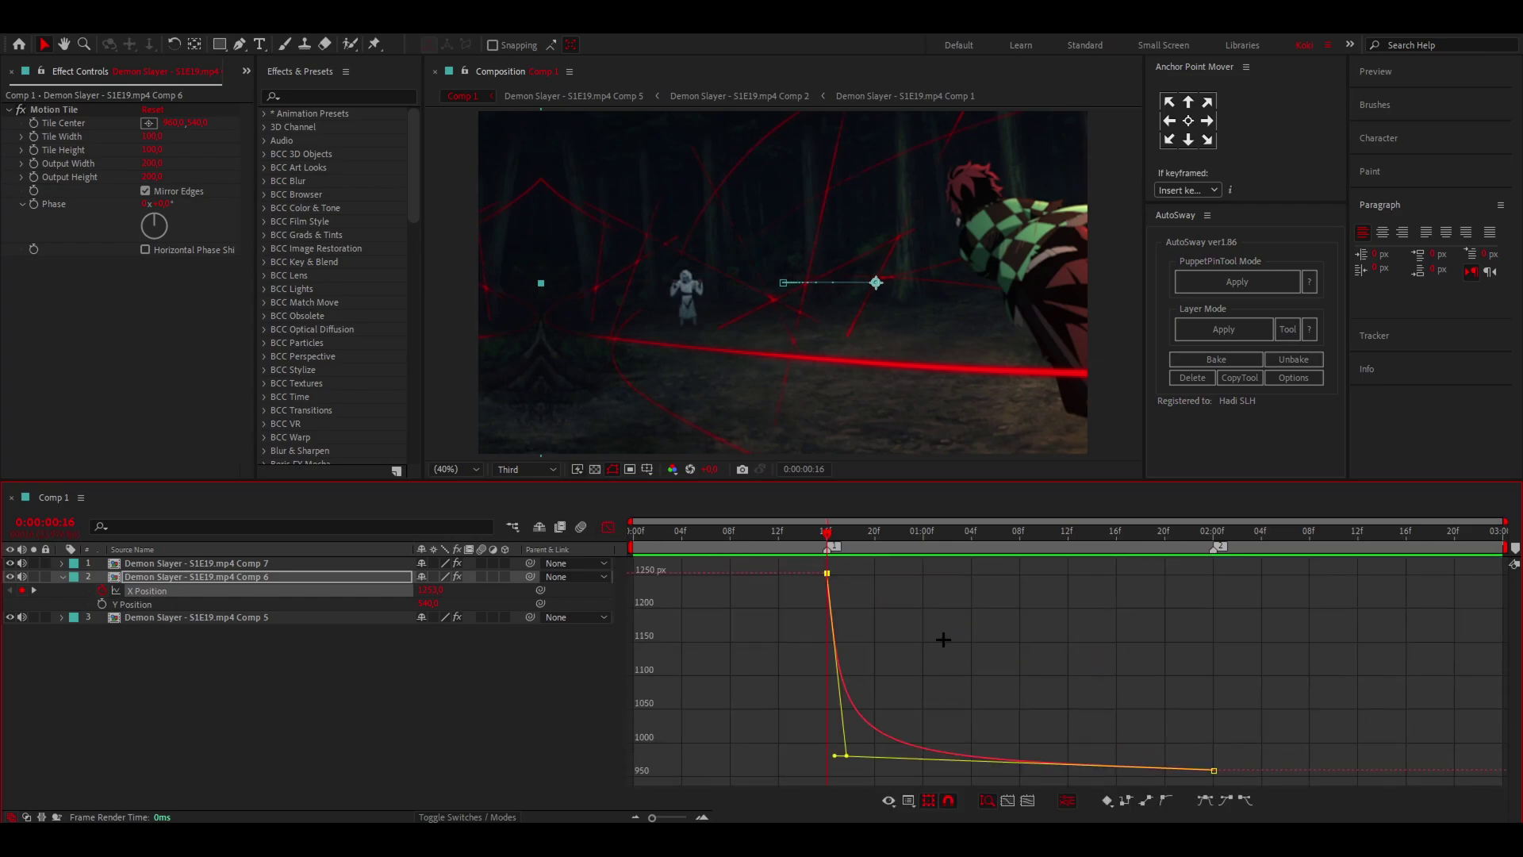
pyautogui.press('space')
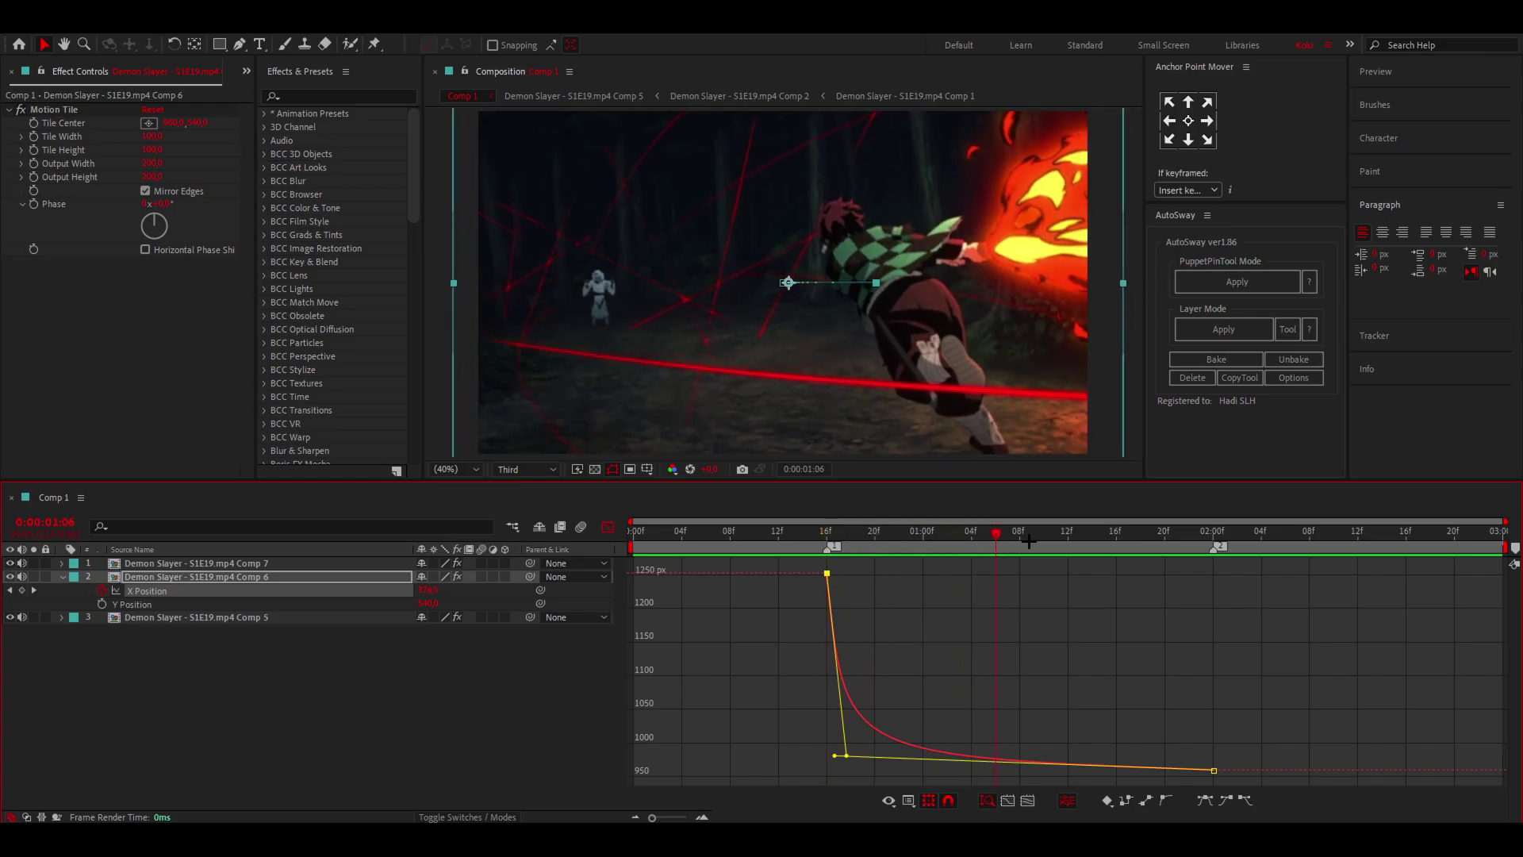
pyautogui.press('space')
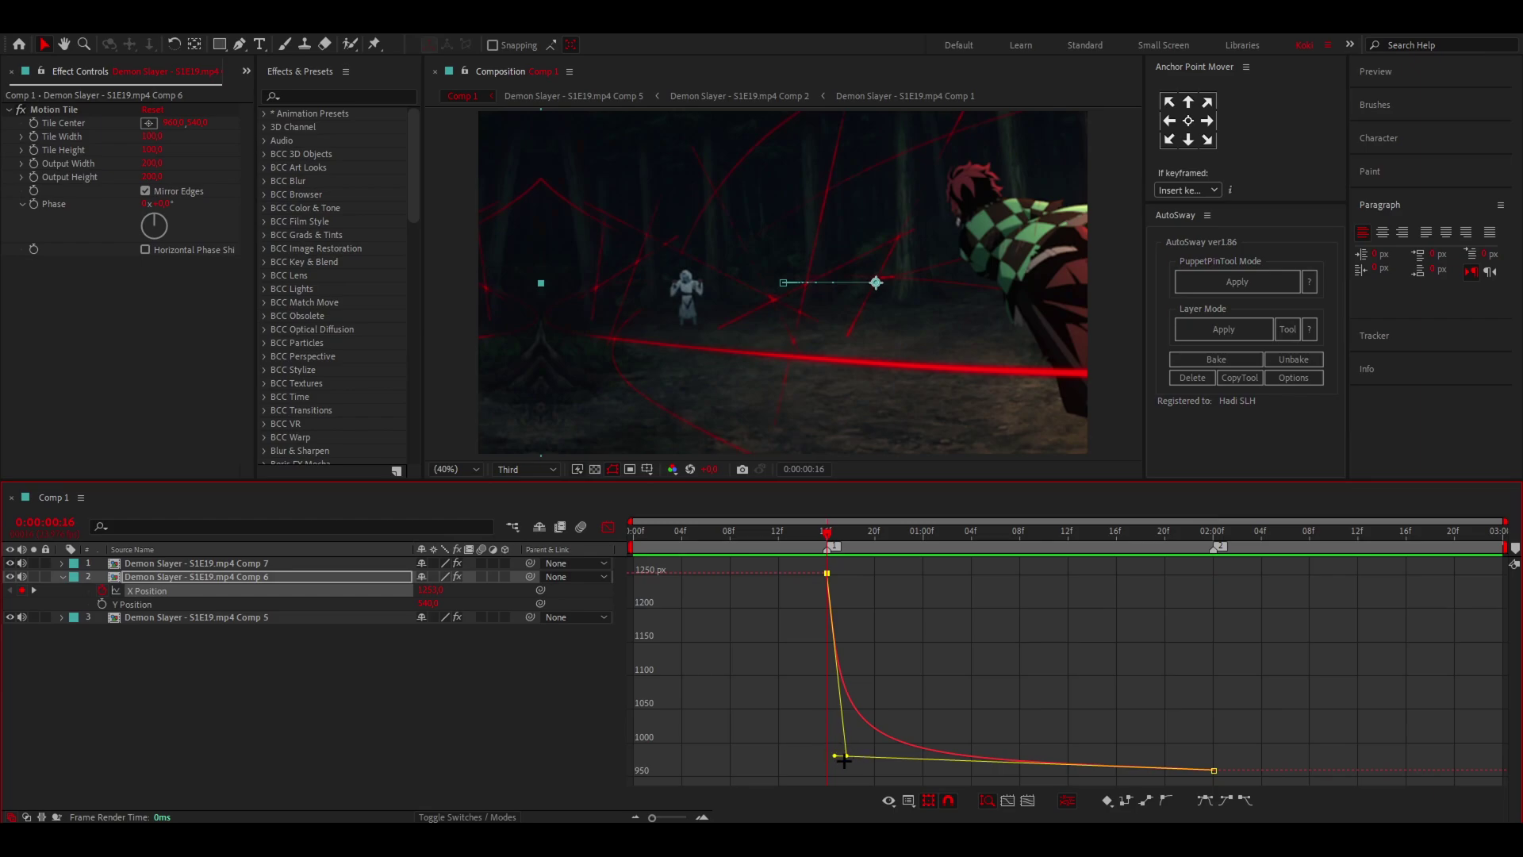
# Try ending the second clip's X Position move earlier, at 0:00:01:04, with reshaped curve handles.
pyautogui.moveTo(844, 760); pyautogui.dragTo(838, 747)
pyautogui.click(607, 527)
pyautogui.click(971, 530)
pyautogui.click(607, 526)
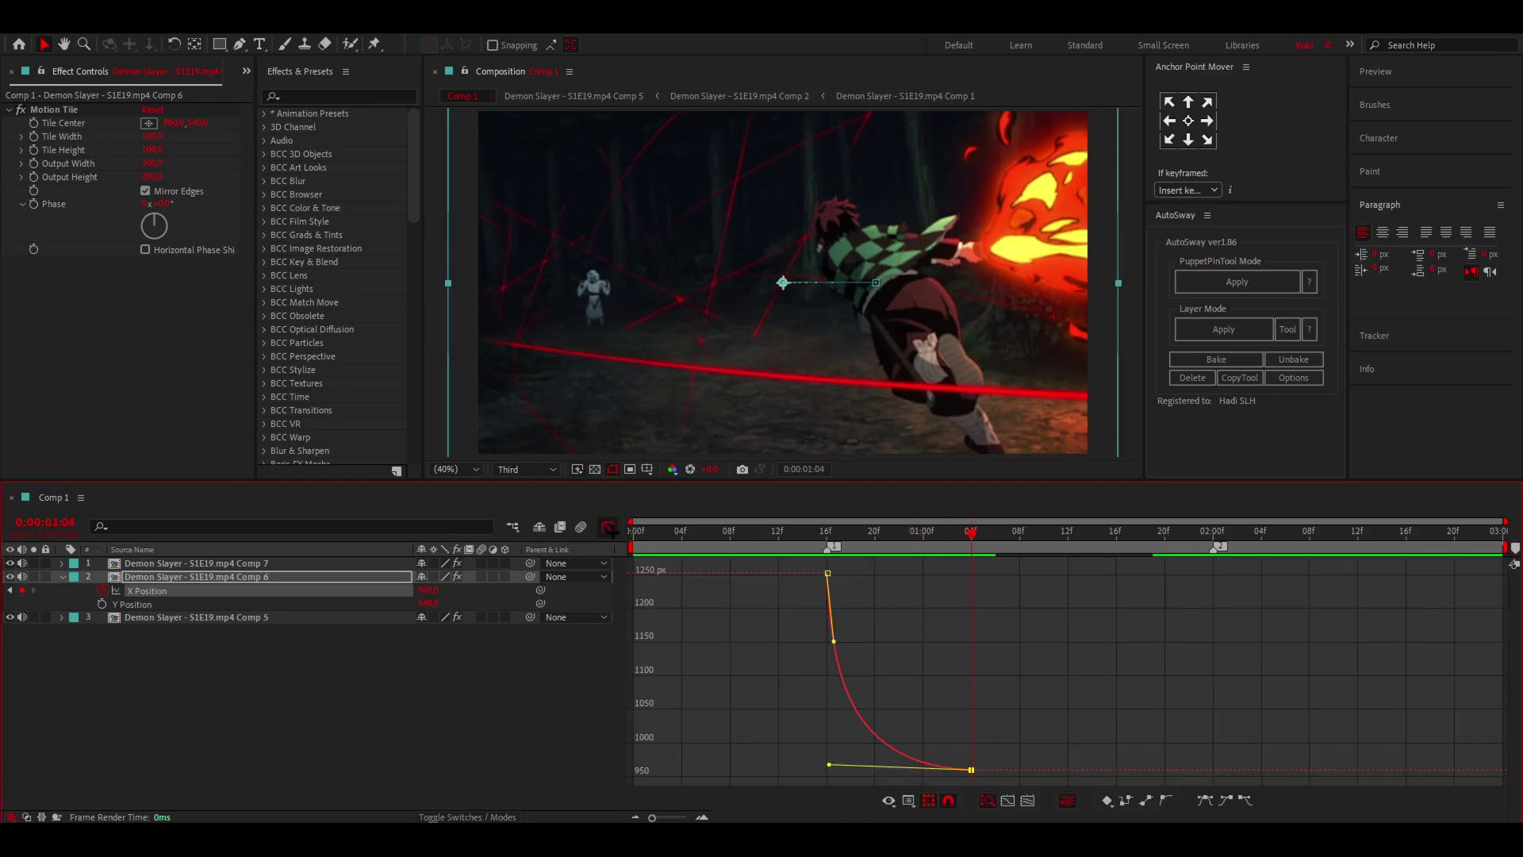
pyautogui.click(828, 531)
pyautogui.moveTo(828, 763); pyautogui.dragTo(841, 764)
pyautogui.moveTo(834, 641); pyautogui.dragTo(850, 761)
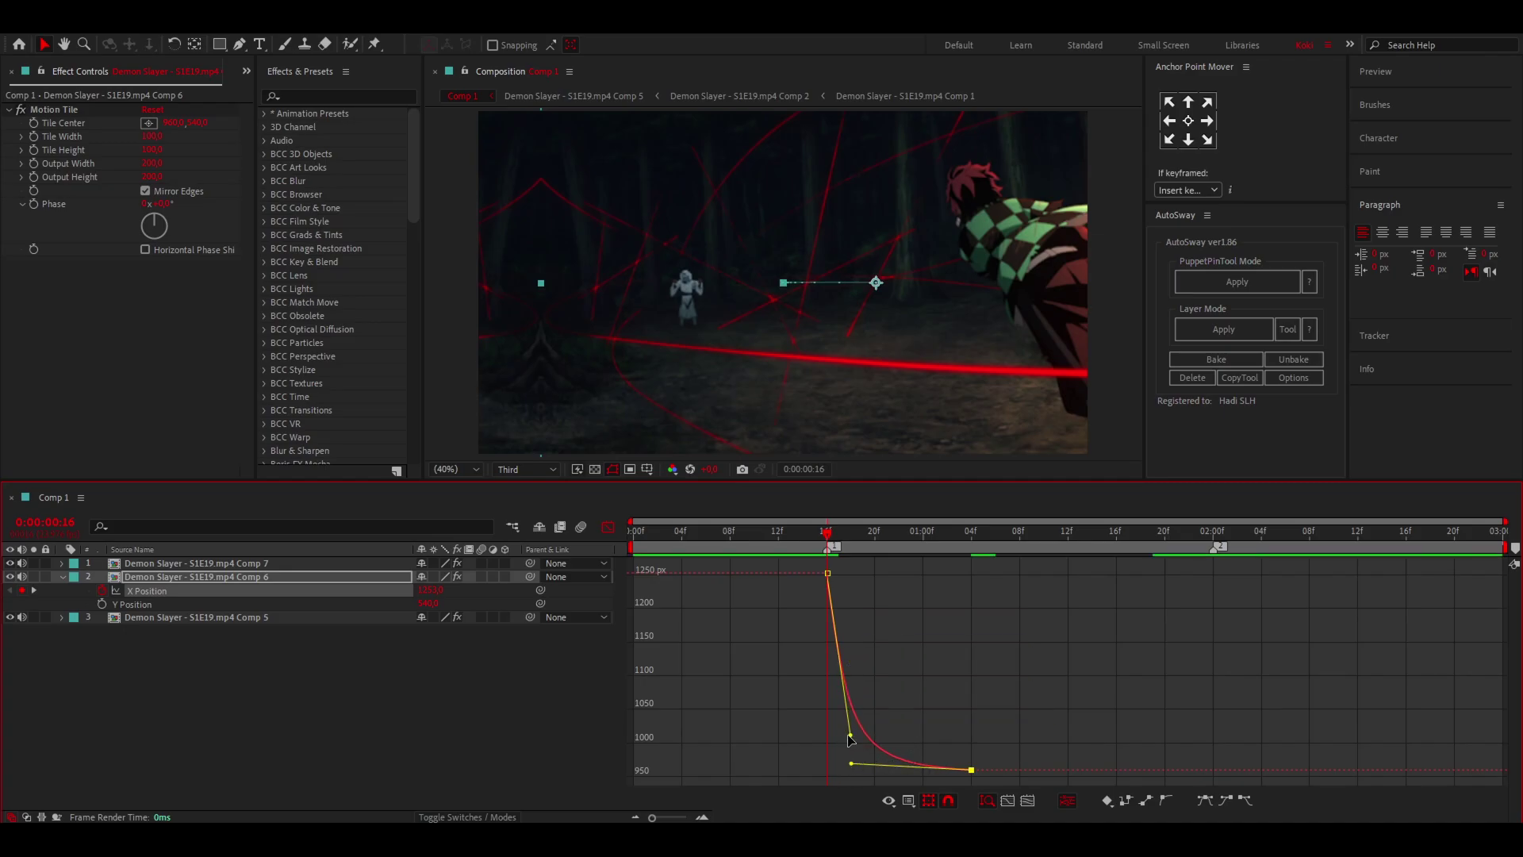
pyautogui.moveTo(824, 533); pyautogui.dragTo(887, 535)
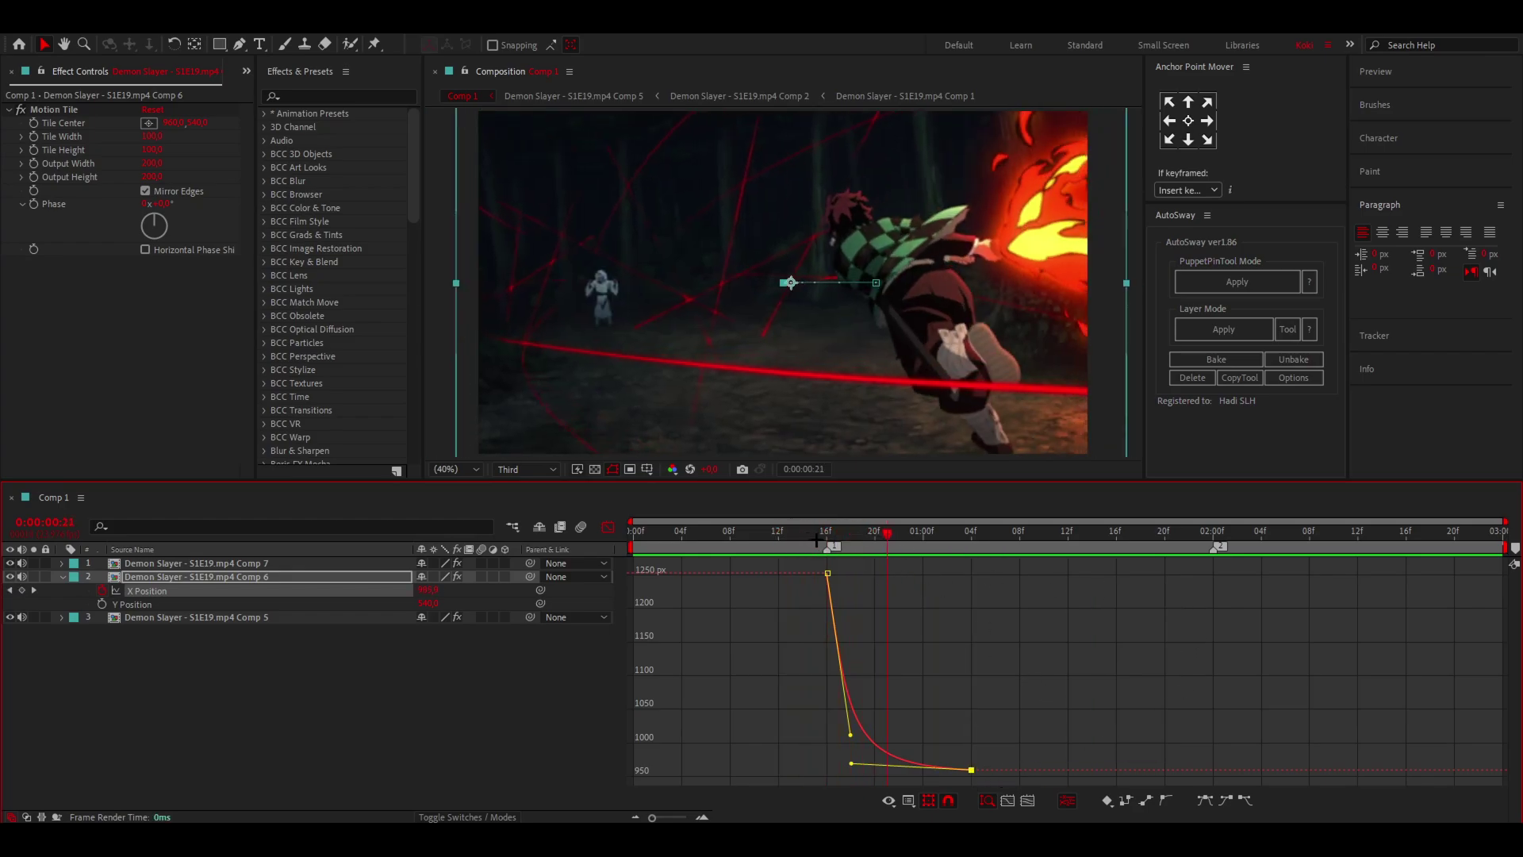
# Undo the earlier end keyframe and the handle changes on the second clip's X Position graph.
pyautogui.hotkey('ctrl', 'z')
pyautogui.hotkey('ctrl', 'z')
pyautogui.hotkey('ctrl', 'z')
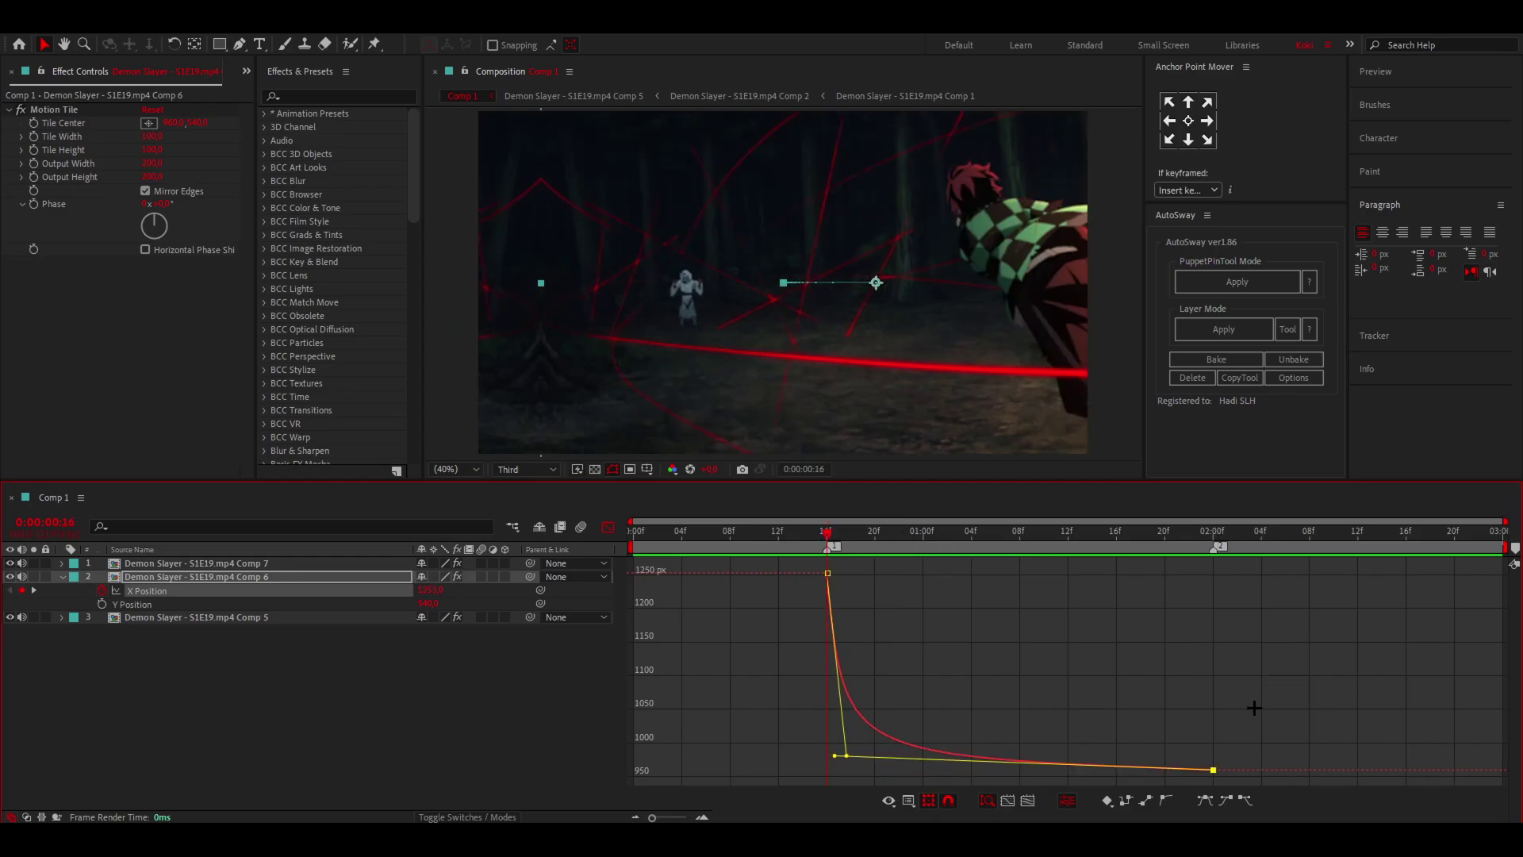
# Refine both handles of the second clip's X Position curve for a softer slowdown and preview the transition.
pyautogui.moveTo(833, 756); pyautogui.dragTo(839, 758)
pyautogui.press('space')
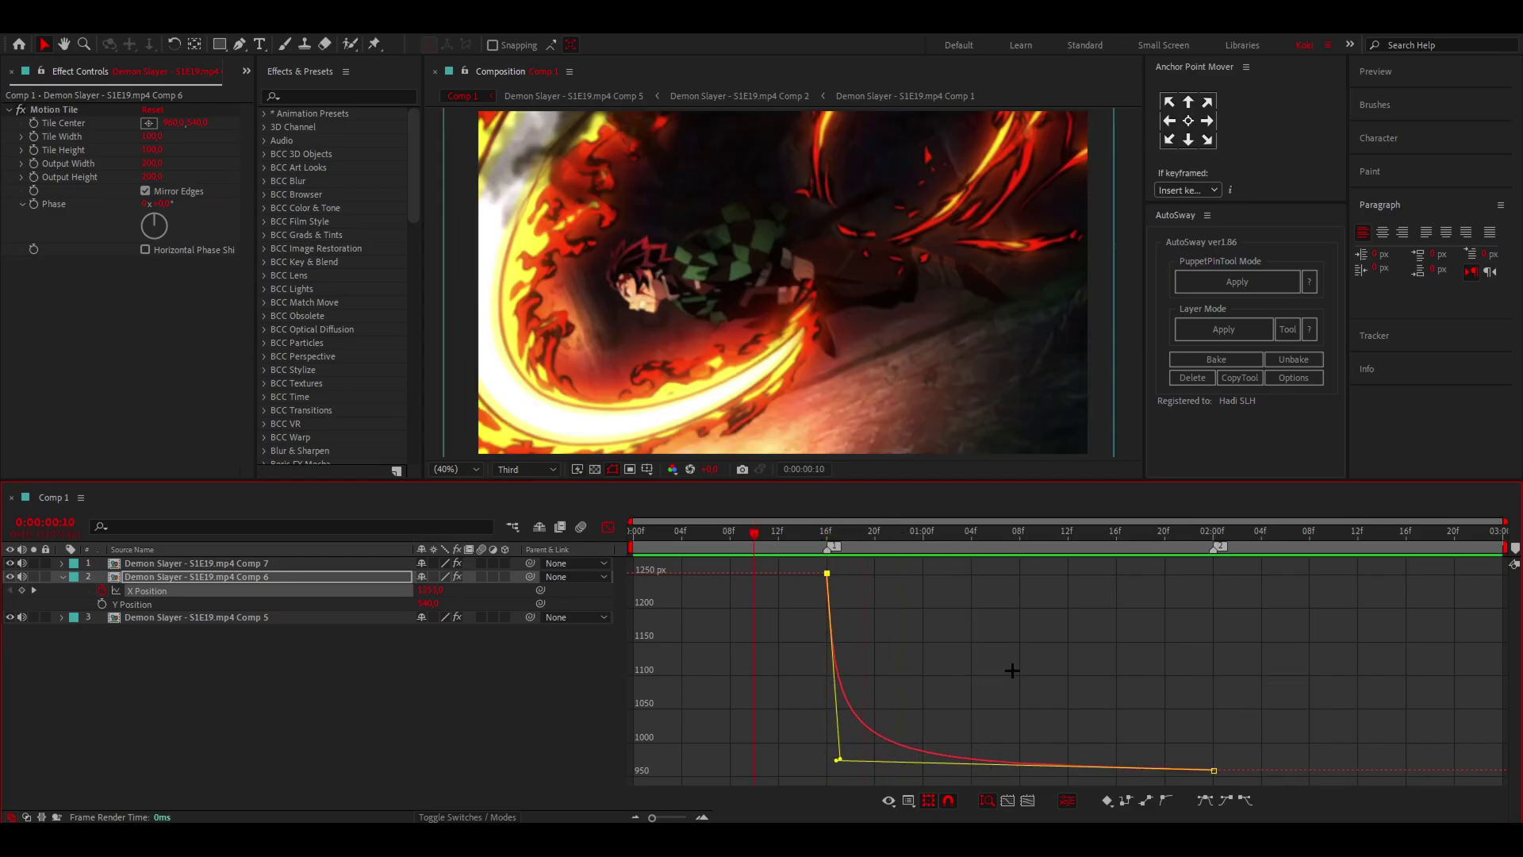
pyautogui.moveTo(839, 761)
pyautogui.mouseDown()
pyautogui.moveTo(839, 743)
pyautogui.moveTo(843, 762)
pyautogui.mouseUp()
pyautogui.moveTo(839, 758)
pyautogui.mouseDown()
pyautogui.moveTo(843, 731)
pyautogui.moveTo(887, 757)
pyautogui.moveTo(847, 758)
pyautogui.moveTo(899, 759)
pyautogui.mouseUp()
pyautogui.press('space')
pyautogui.press('1')
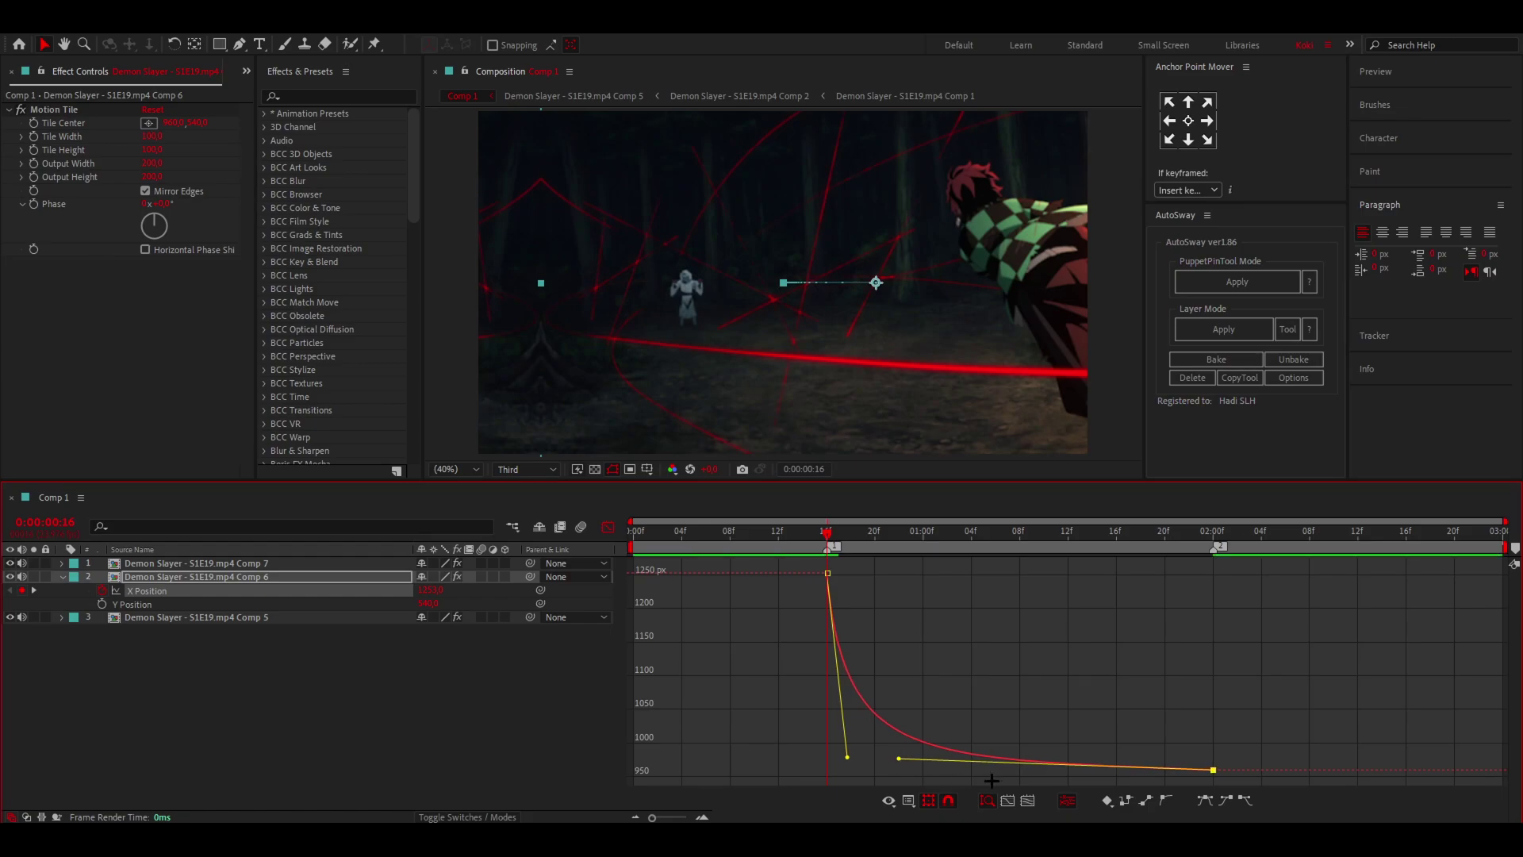
pyautogui.moveTo(832, 544)
pyautogui.mouseDown()
pyautogui.moveTo(816, 545)
pyautogui.moveTo(888, 544)
pyautogui.moveTo(813, 559)
pyautogui.moveTo(829, 545)
pyautogui.mouseUp()
# Add a null object to the composition directly above the second clip.
pyautogui.click(607, 527)
pyautogui.press('u')
pyautogui.press('u')
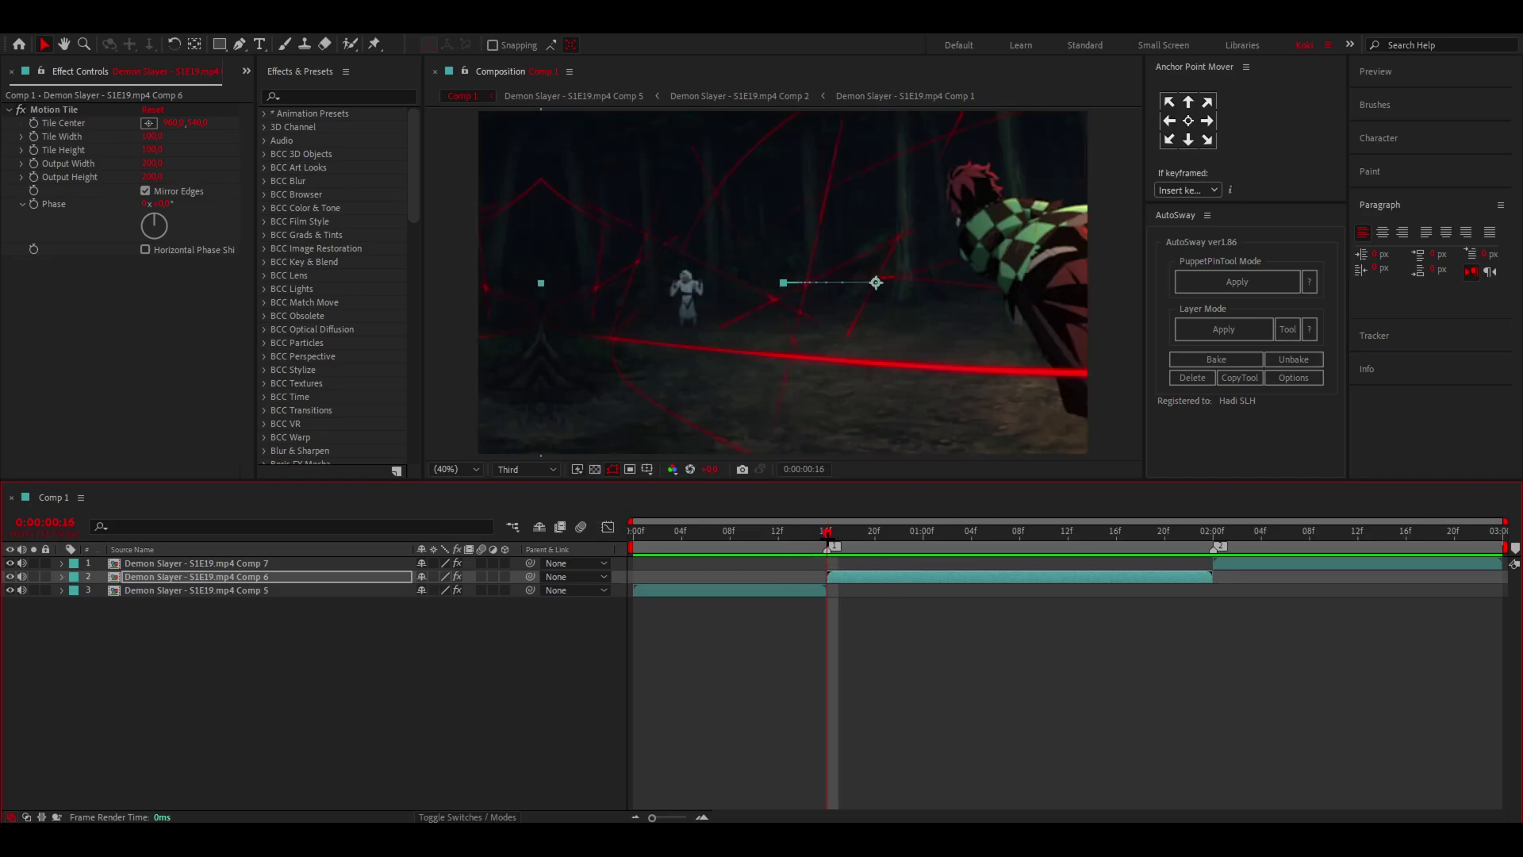
pyautogui.rightClick(119, 577)
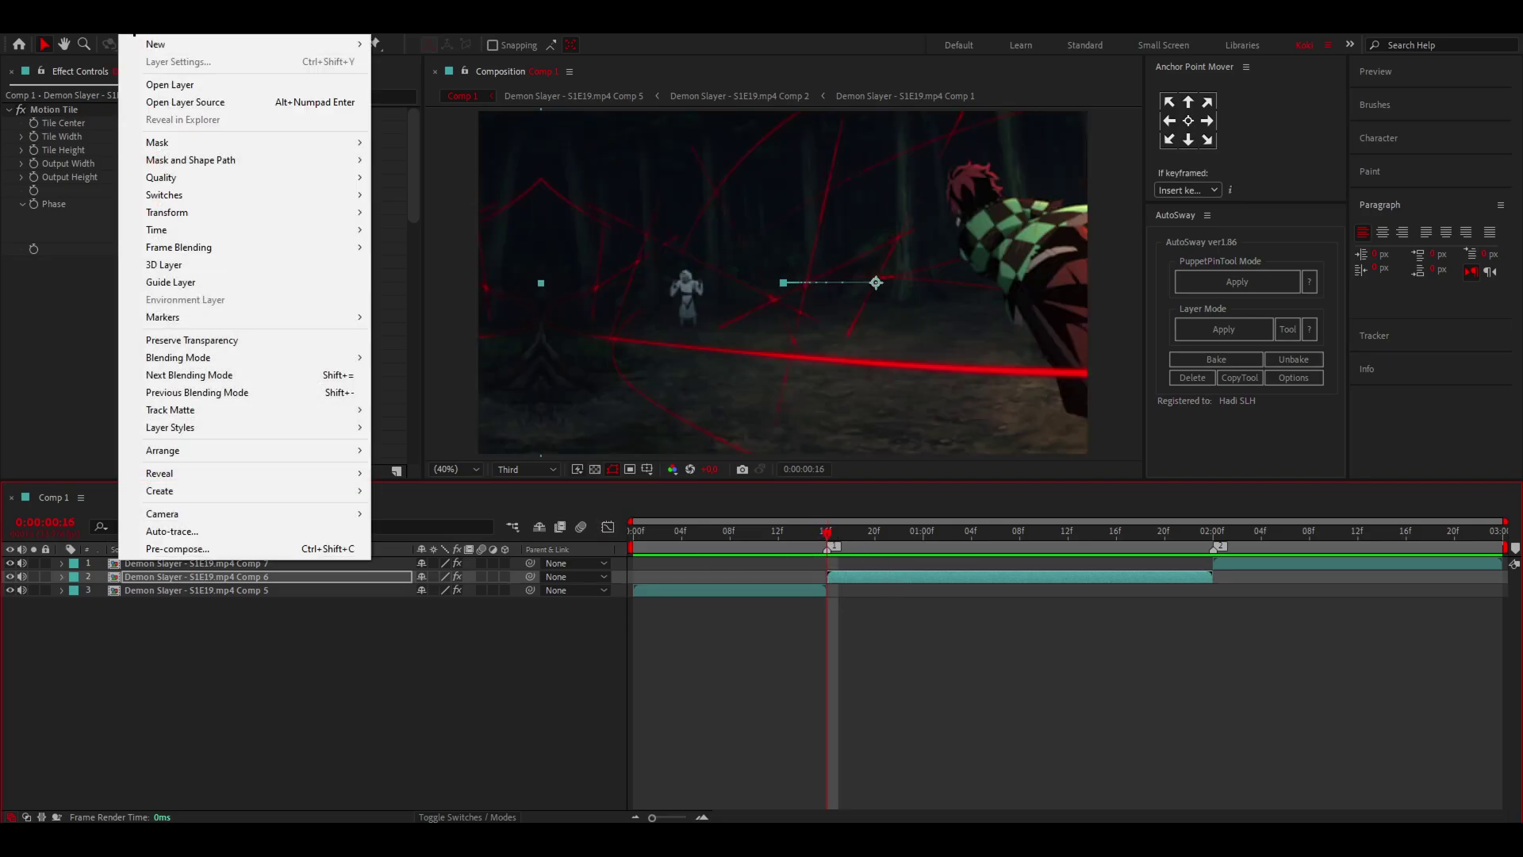
pyautogui.moveTo(214, 44)
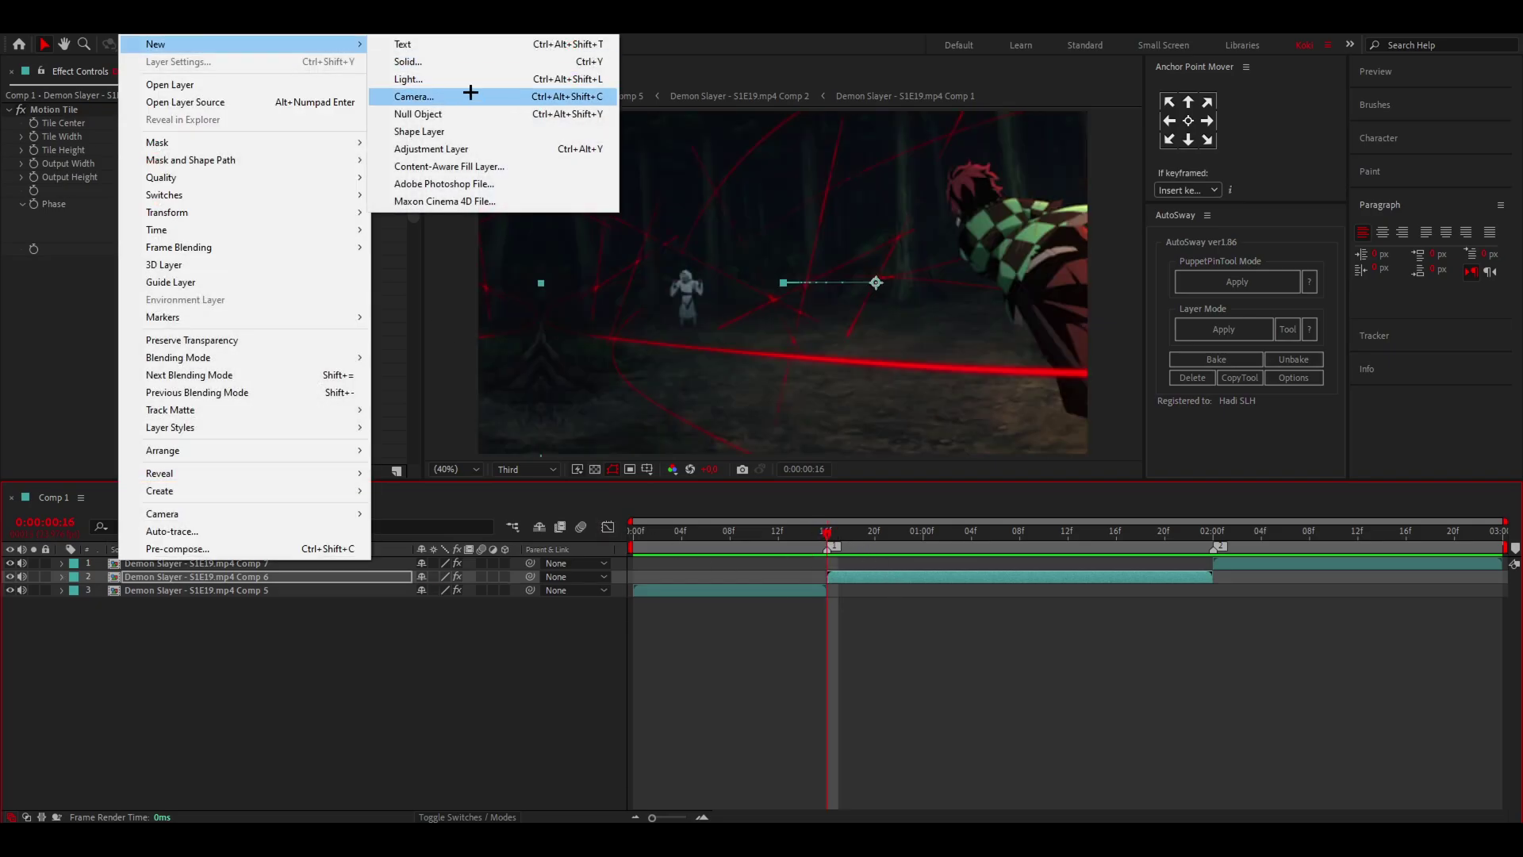
pyautogui.click(578, 114)
# Trim the null to the second clip's span, from 0:00:00:16 to 0:00:02:00, and return to its start.
pyautogui.hotkey('ctrl', 'shift', 'd')
pyautogui.click(1215, 531)
pyautogui.hotkey('alt', ']')
pyautogui.click(818, 594)
pyautogui.press('Delete')
pyautogui.press('j')
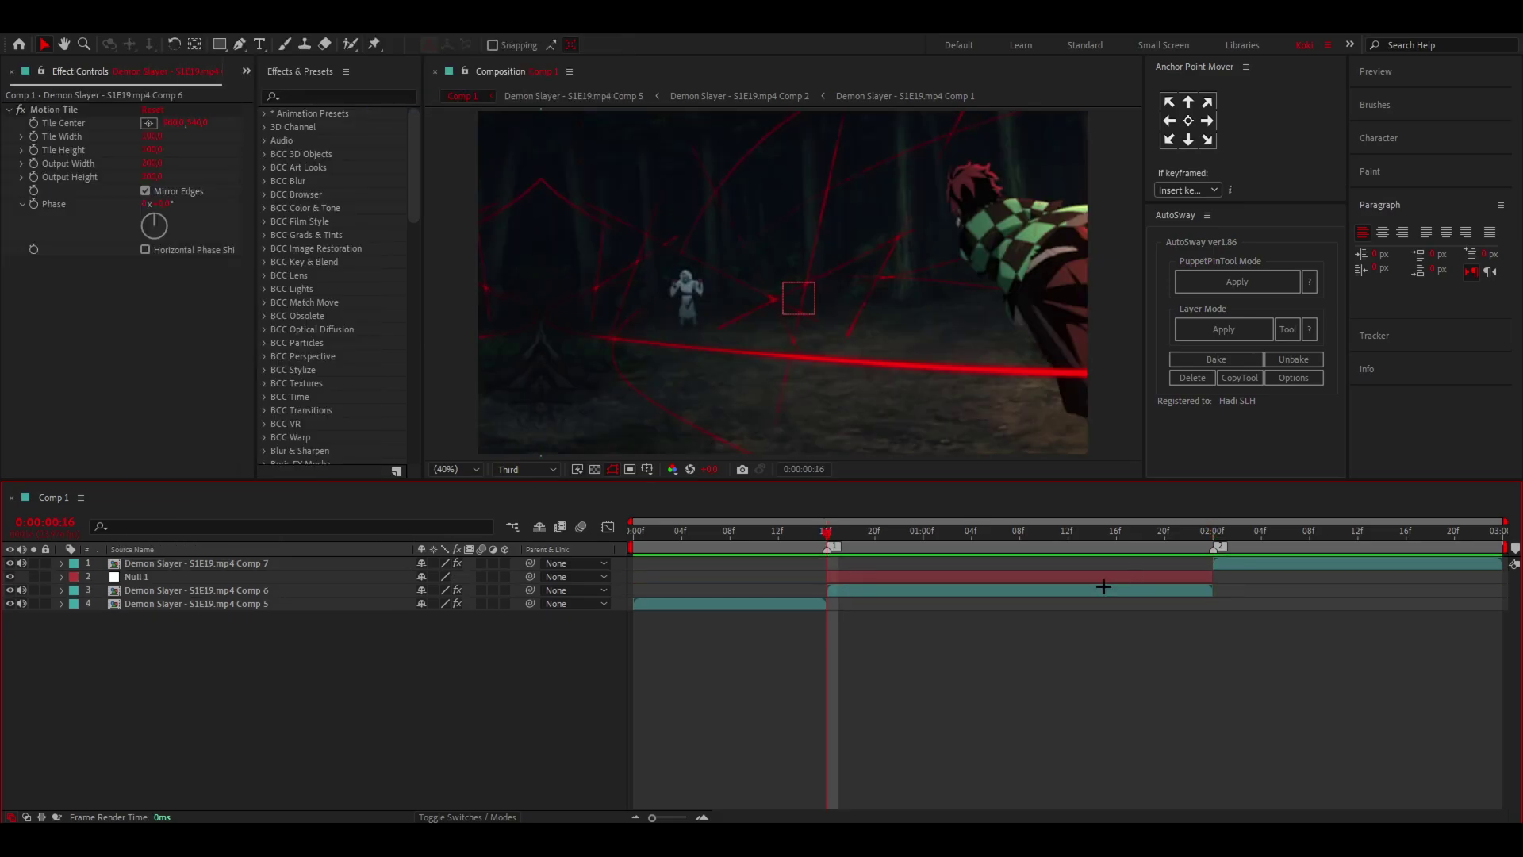
# Parent the second clip to Null 1 and separate the null's position into X and Y dimensions.
pyautogui.click(1103, 588)
pyautogui.moveTo(531, 590); pyautogui.dragTo(309, 576)
pyautogui.click(888, 577)
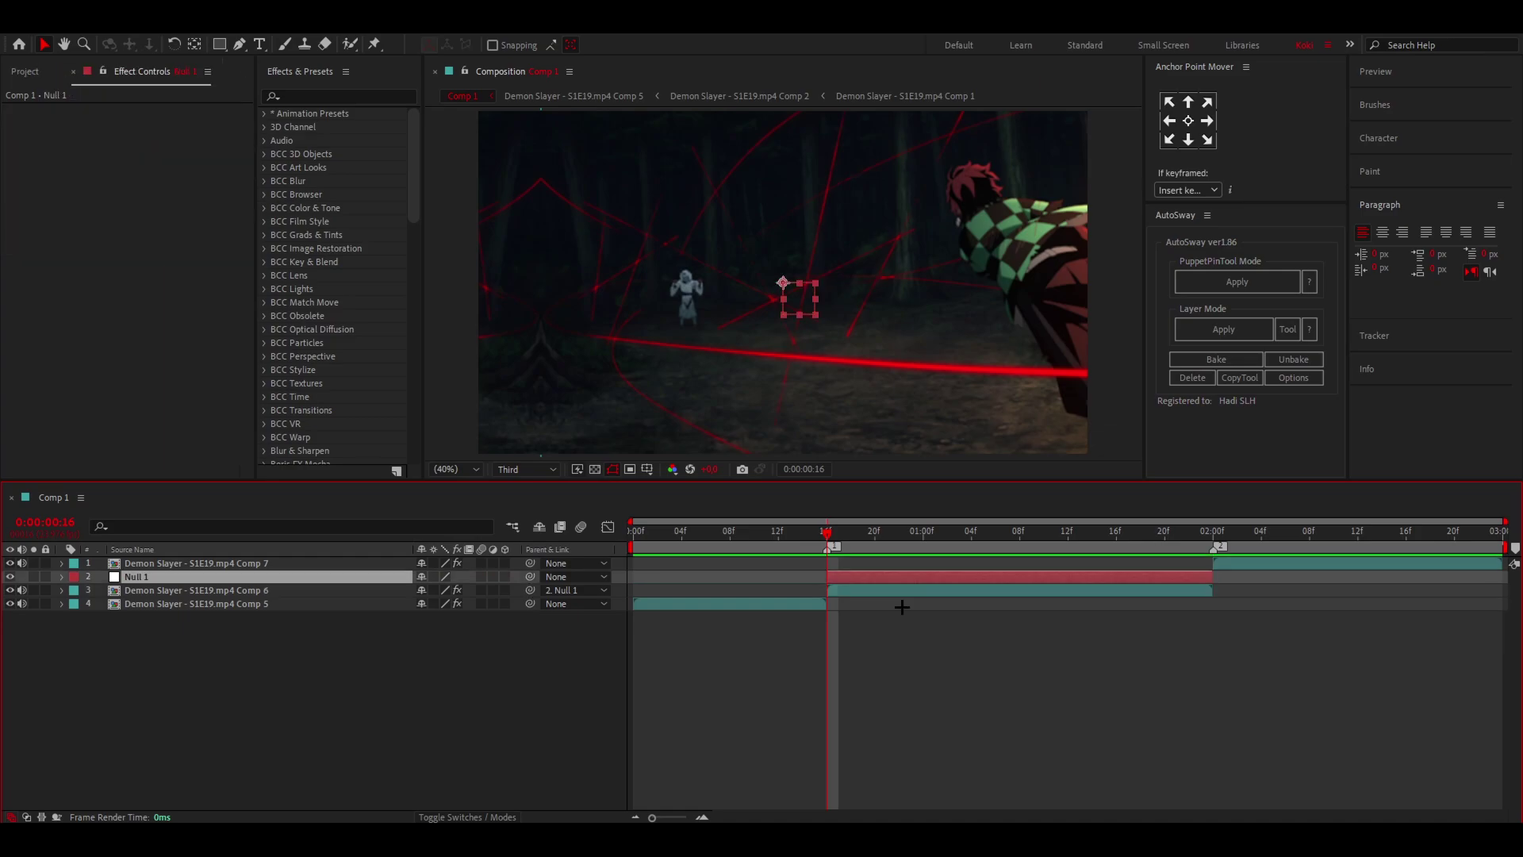
pyautogui.press('p')
pyautogui.rightClick(262, 591)
pyautogui.click(386, 394)
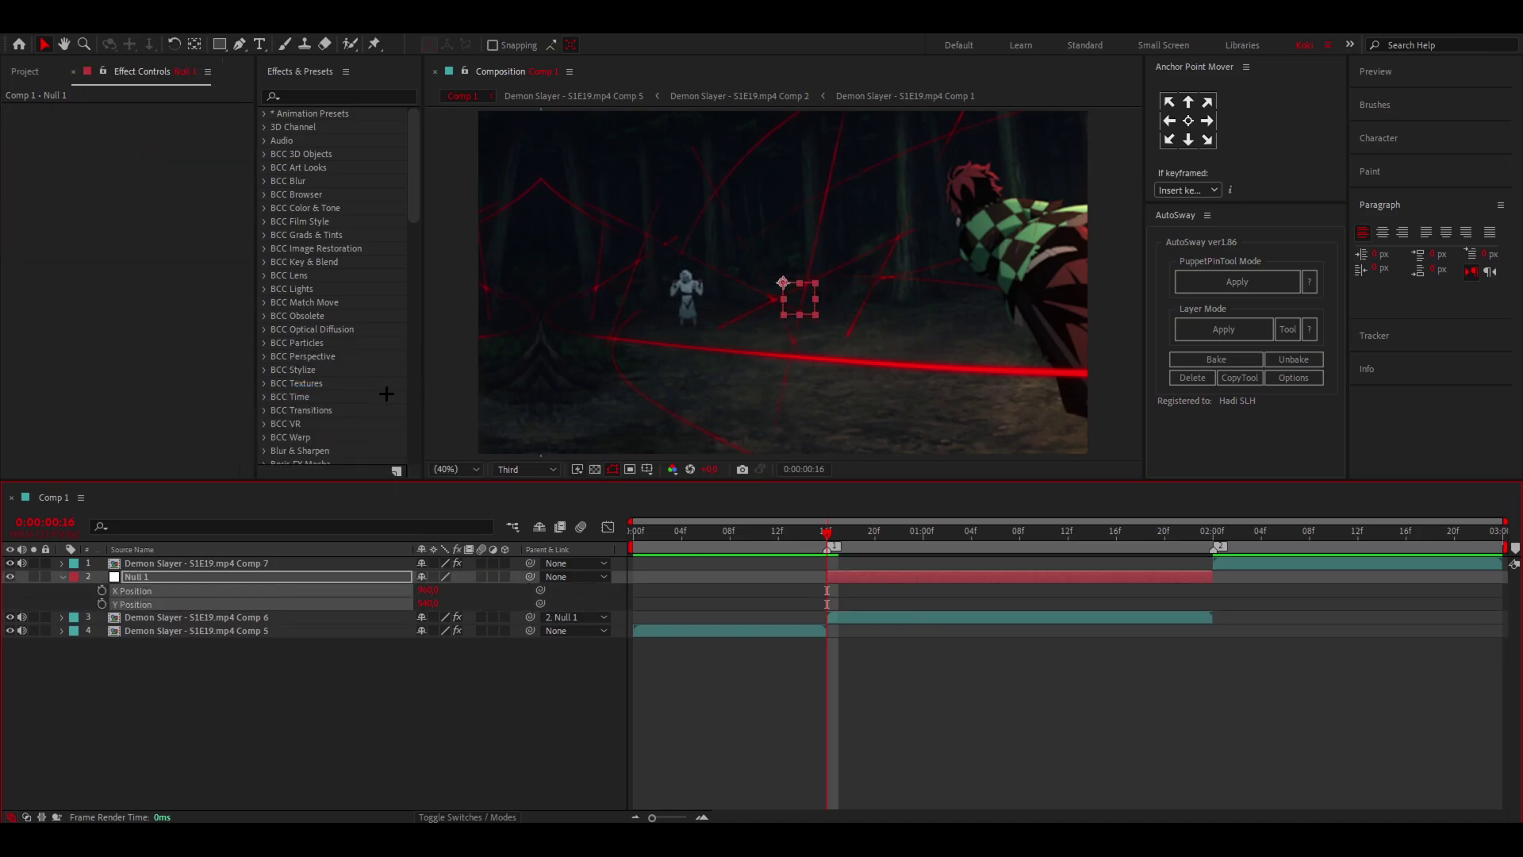
# Keyframe the null's X Position at about 0:00:01:02 and shift it well to the left at 0:00:01:23.
pyautogui.moveTo(882, 523); pyautogui.dragTo(946, 536)
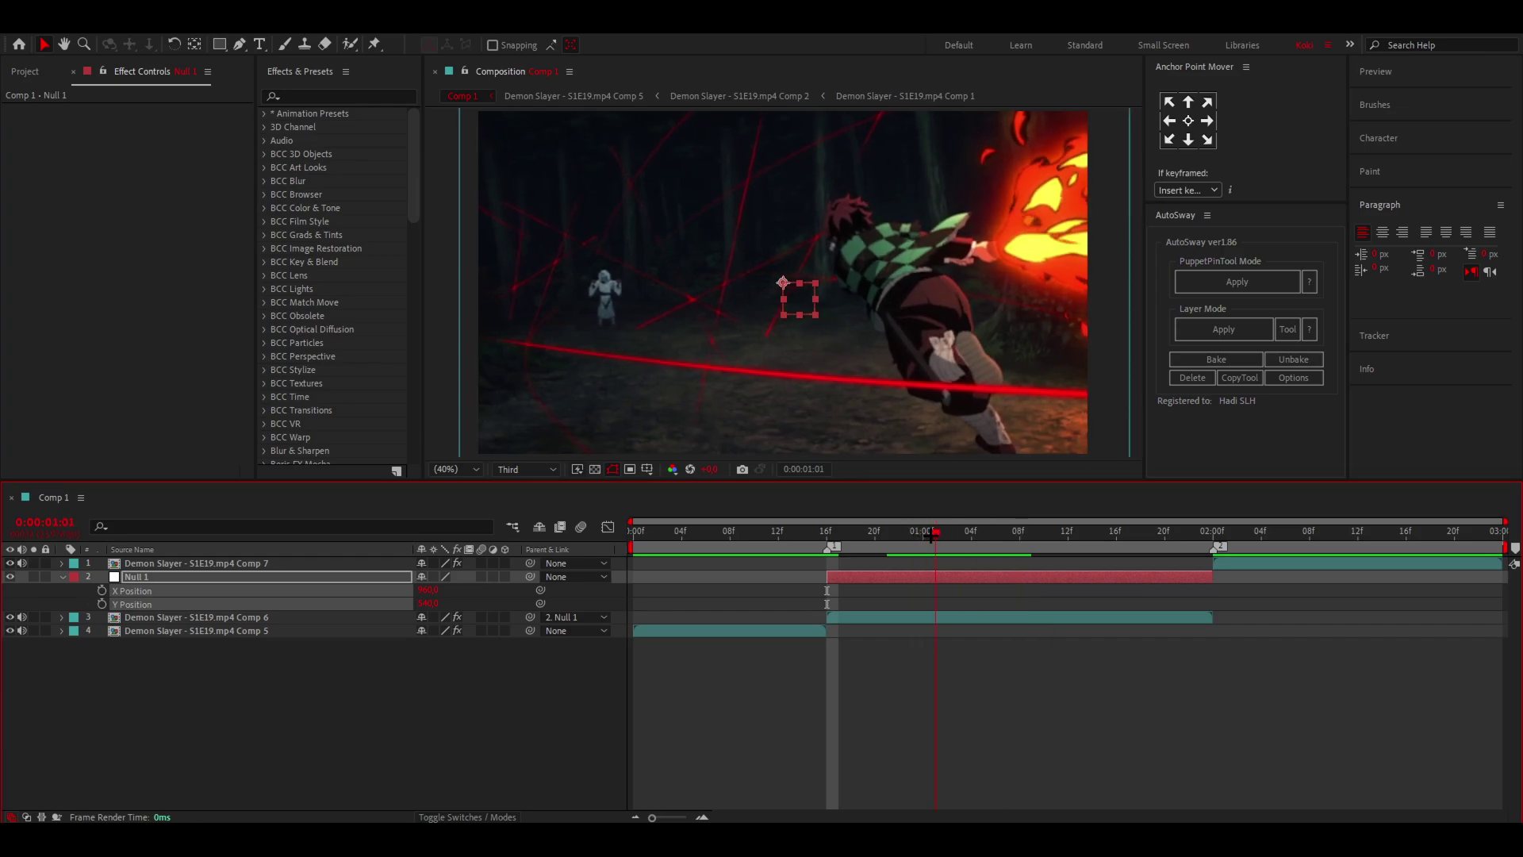
pyautogui.click(102, 590)
pyautogui.moveTo(1081, 538); pyautogui.dragTo(1201, 536)
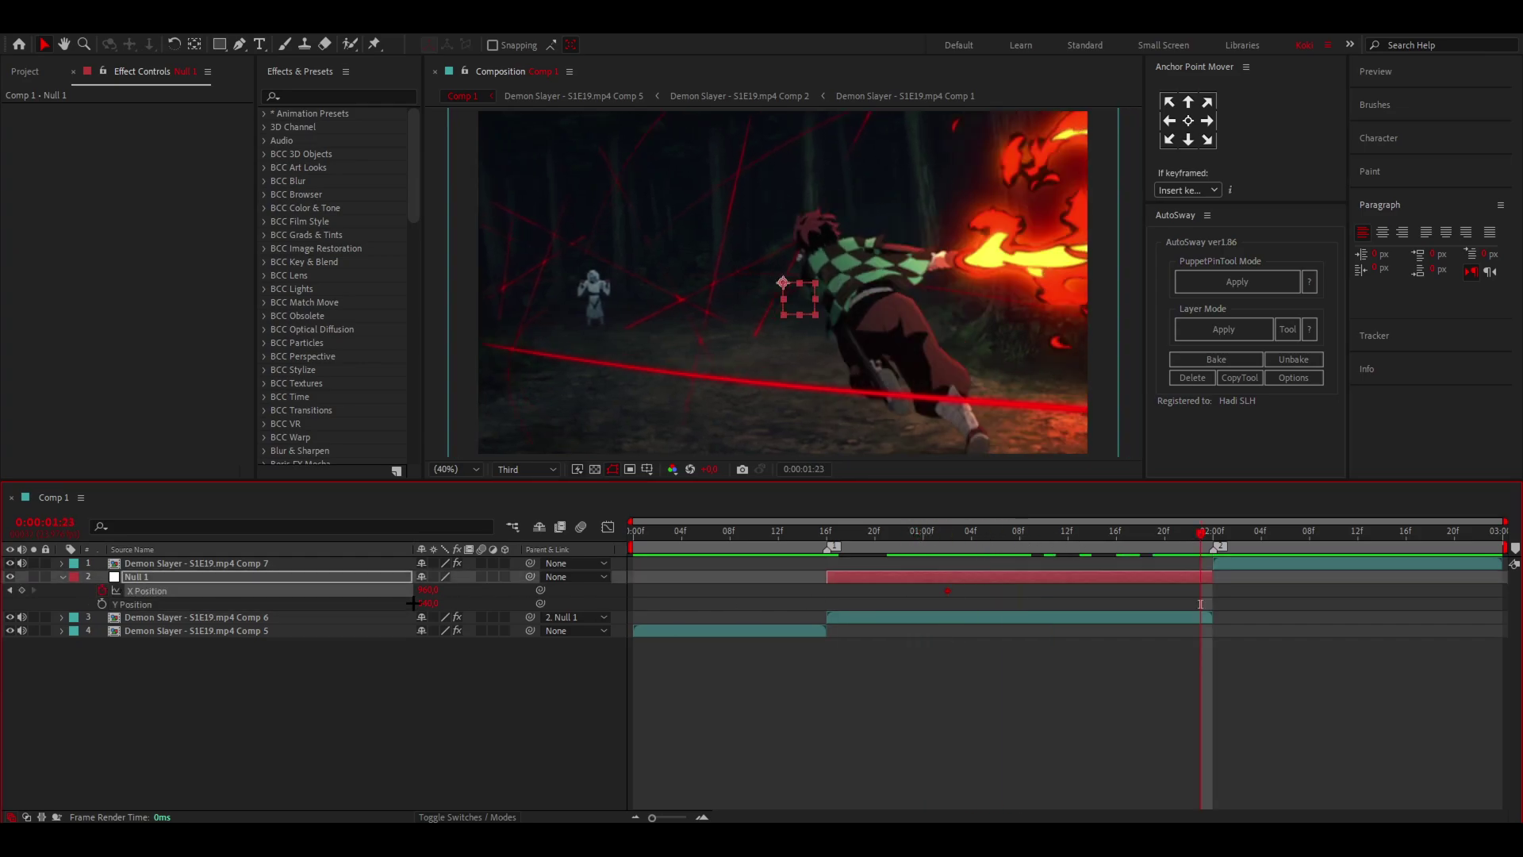
pyautogui.moveTo(428, 590); pyautogui.dragTo(51, 610)
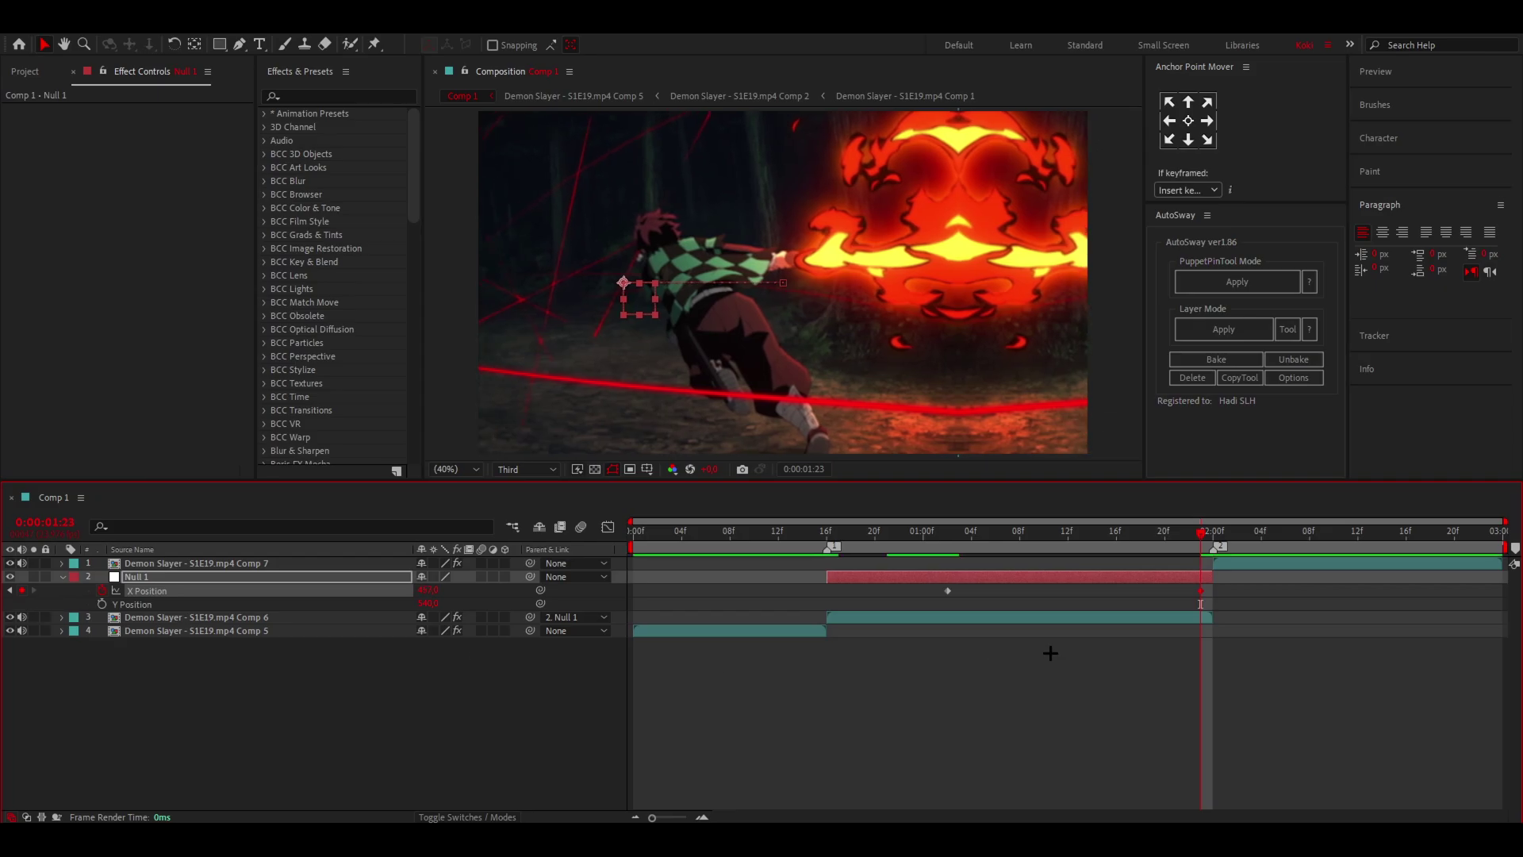
# End the null's X Position move at 0:00:02:00, ease it, shape a slow start with a steep final drop, and preview it.
pyautogui.moveTo(1200, 591); pyautogui.dragTo(932, 605)
pyautogui.press('F9')
pyautogui.click(608, 527)
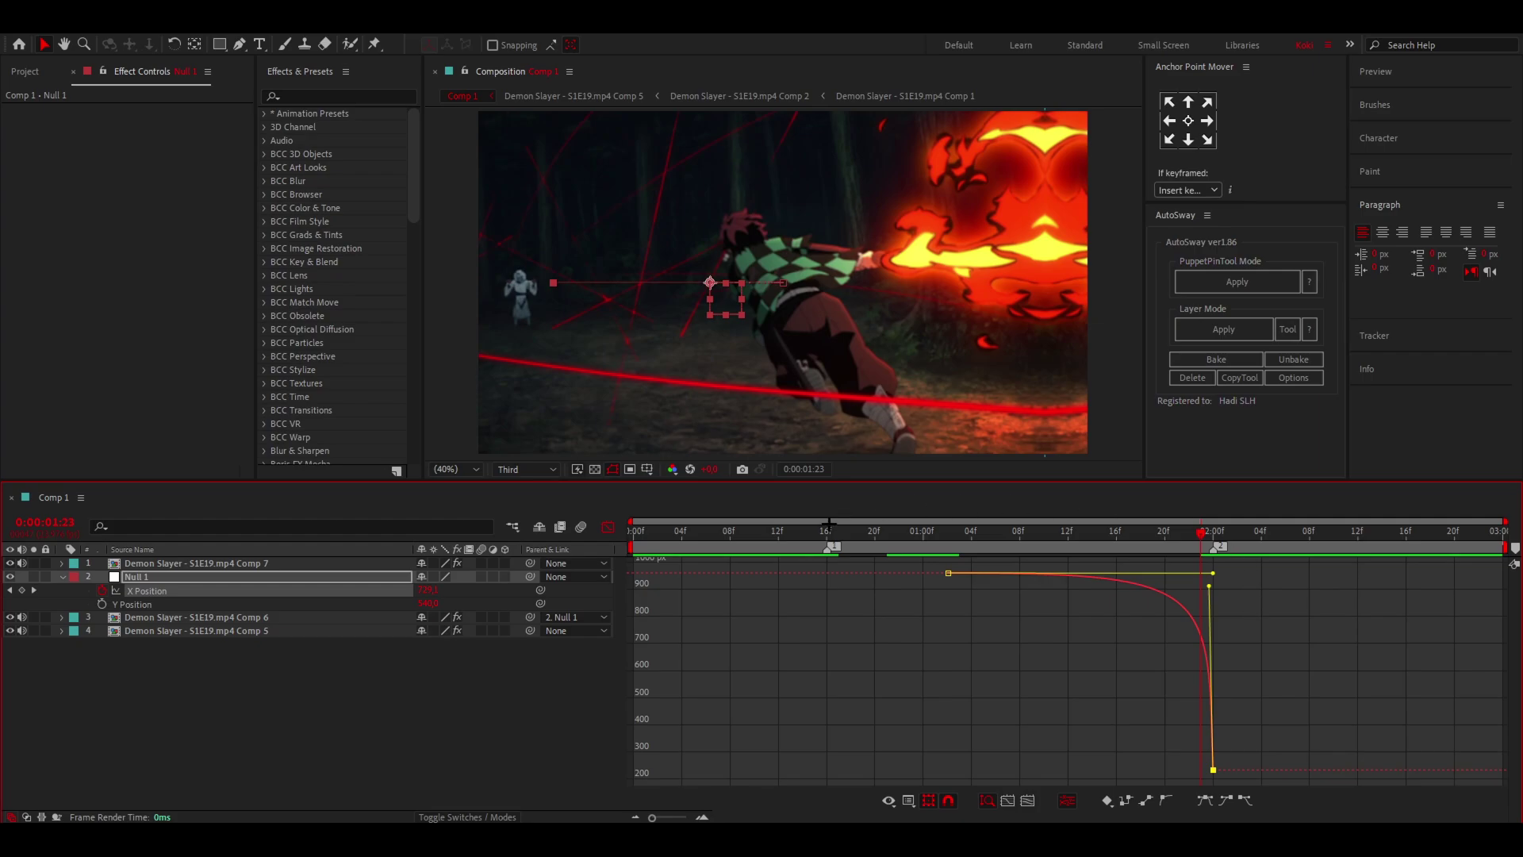
pyautogui.click(828, 529)
pyautogui.press('space')
pyautogui.press('space')
# Examine how the X Position keyframes of the null and the second clip overlap, and play through that section.
pyautogui.click(608, 526)
pyautogui.click(945, 617)
pyautogui.press('u')
pyautogui.click(965, 573)
pyautogui.press('space')
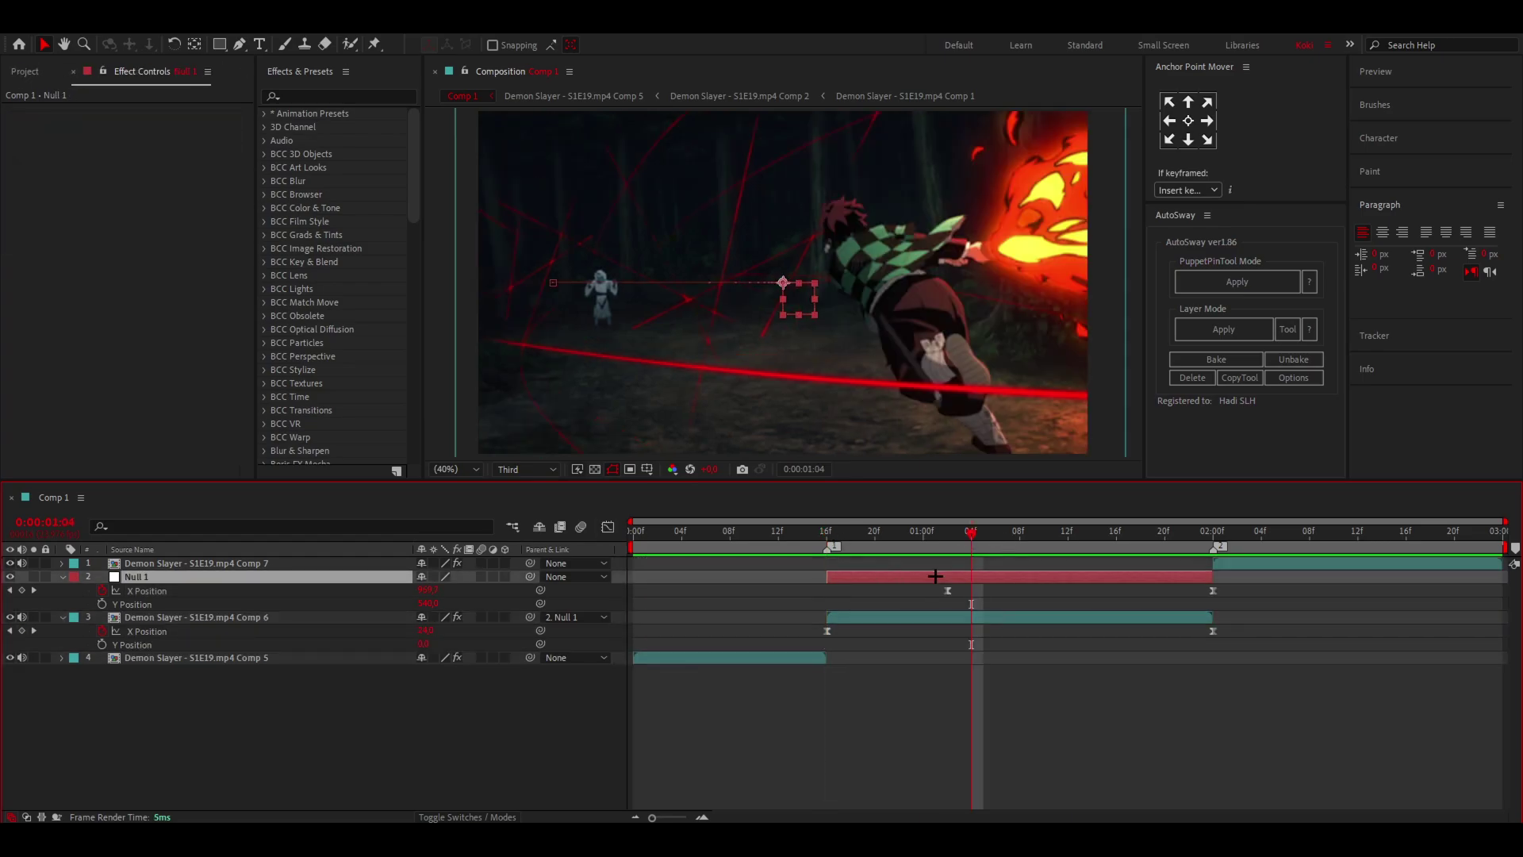
pyautogui.click(963, 536)
pyautogui.moveTo(963, 537); pyautogui.dragTo(792, 568)
pyautogui.click(846, 588)
pyautogui.press('p')
pyautogui.press('p')
# Separate the third clip's position dimensions and keyframe its X Position at about 1350 px at 0:00:02:00.
pyautogui.click(1241, 562)
pyautogui.press('p')
pyautogui.rightClick(247, 577)
pyautogui.click(321, 624)
pyautogui.moveTo(432, 578); pyautogui.dragTo(753, 584)
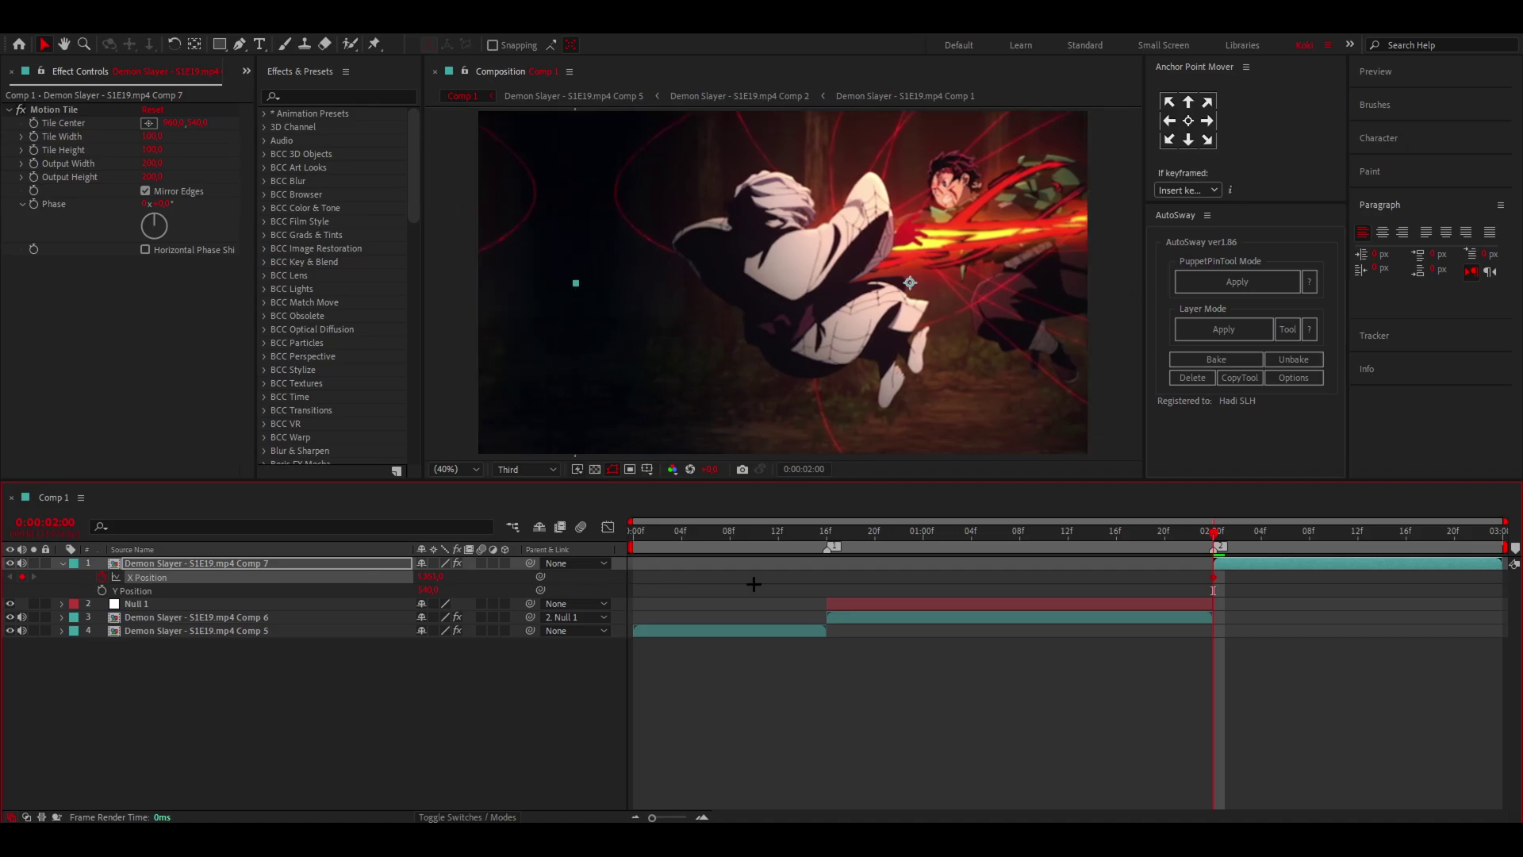
# Reset the third clip's X Position to its default at the end of the composition to form the closing keyframe.
pyautogui.press('End')
pyautogui.press('pagedown')
pyautogui.rightClick(317, 575)
pyautogui.click(349, 720)
# Ease the third clip's X Position keyframes, shape the value graph into a steep drop that levels off, and preview it.
pyautogui.click(1212, 527)
pyautogui.click(607, 528)
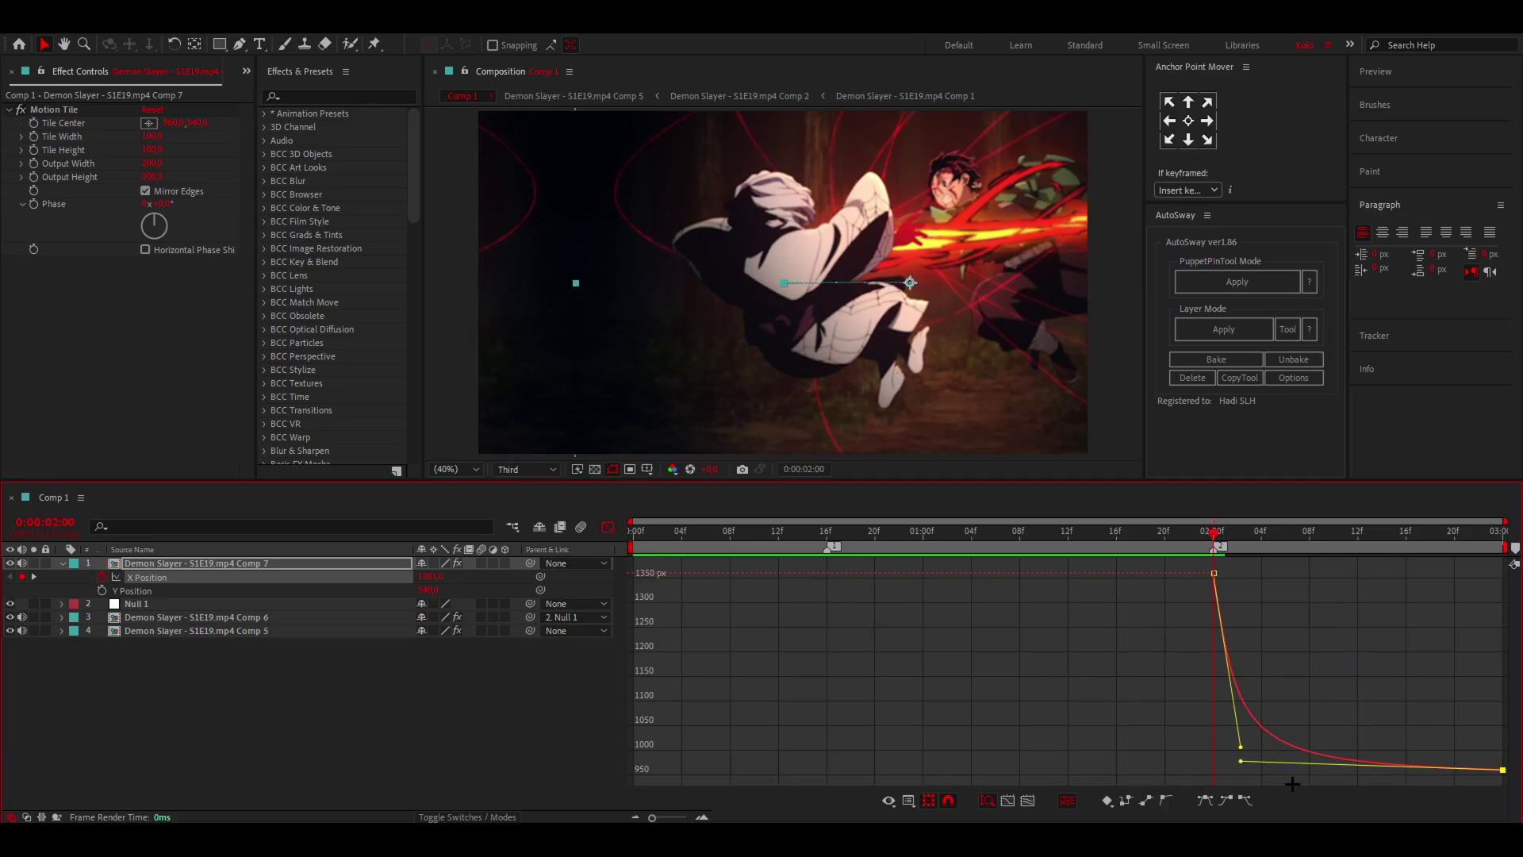
pyautogui.press('space')
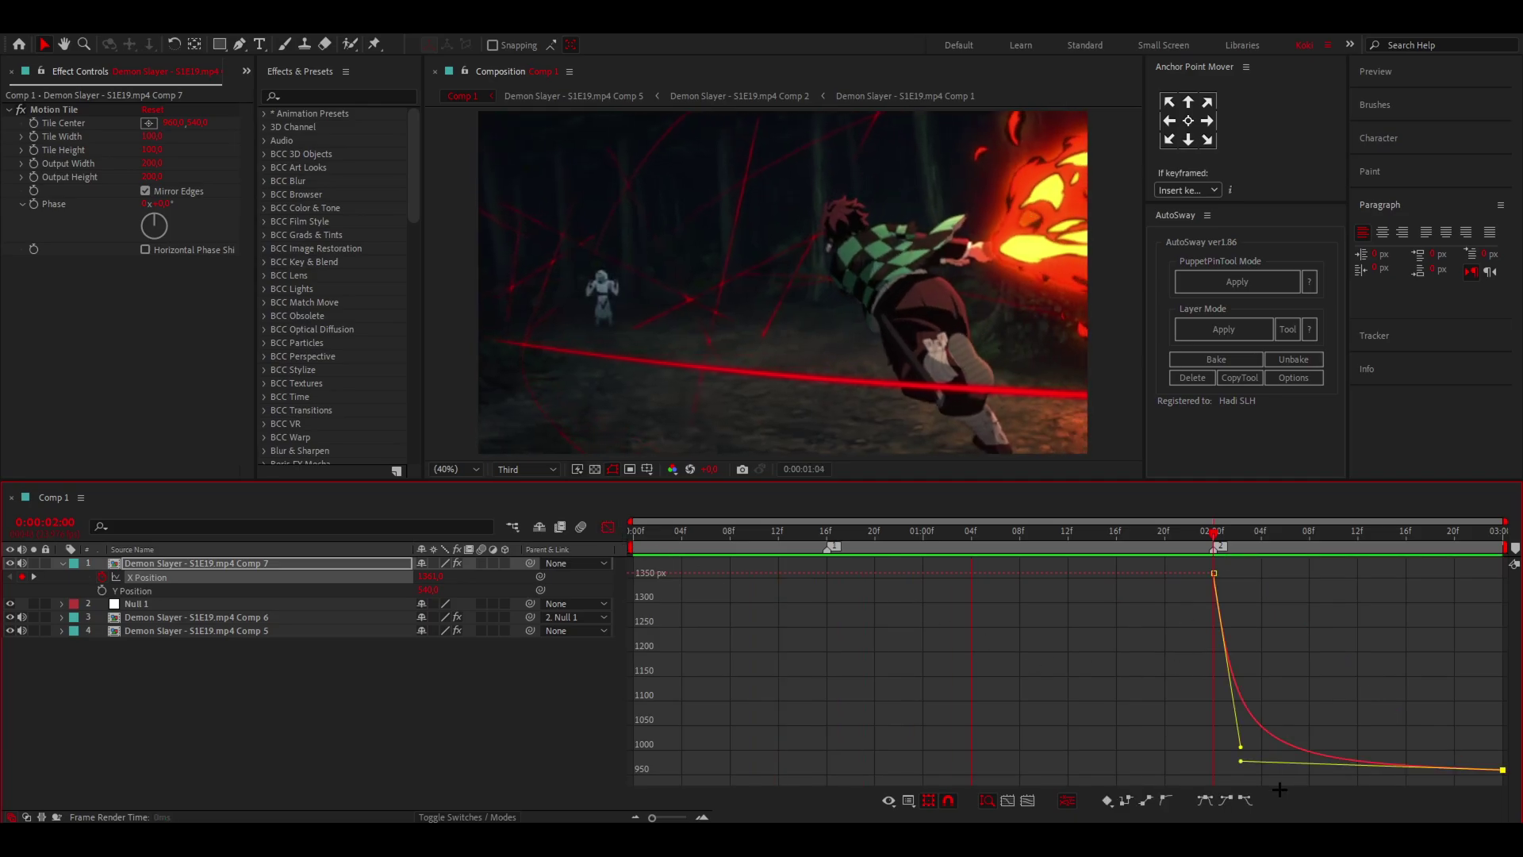
# Adjust both handles of the third clip's X Position curve for a more gradual slowdown and preview the transition.
pyautogui.click(1213, 537)
pyautogui.moveTo(1242, 763); pyautogui.dragTo(1340, 759)
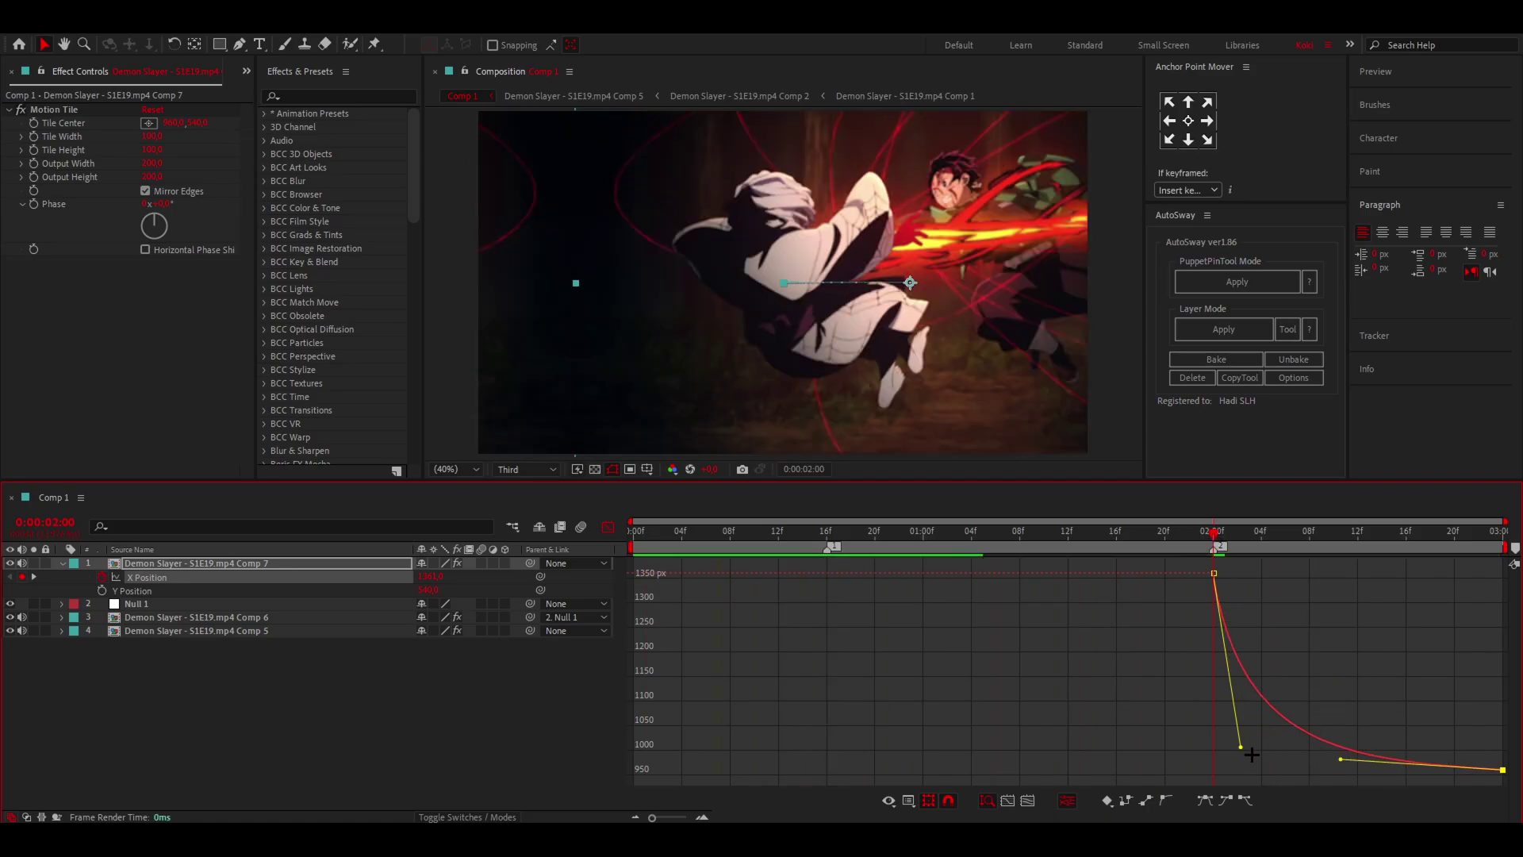
pyautogui.moveTo(1241, 747); pyautogui.dragTo(1242, 759)
pyautogui.press('space')
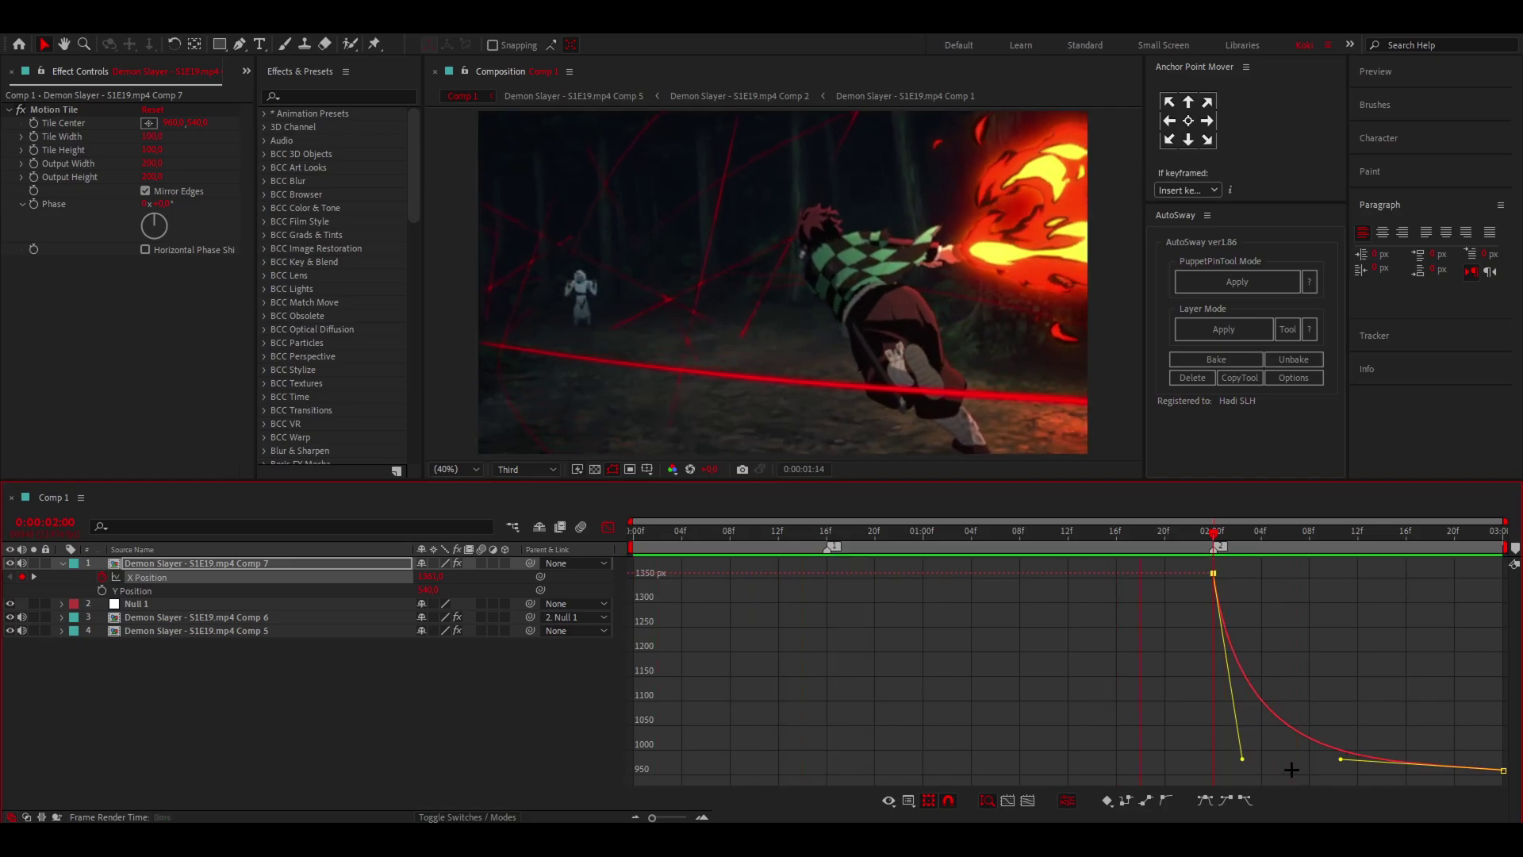